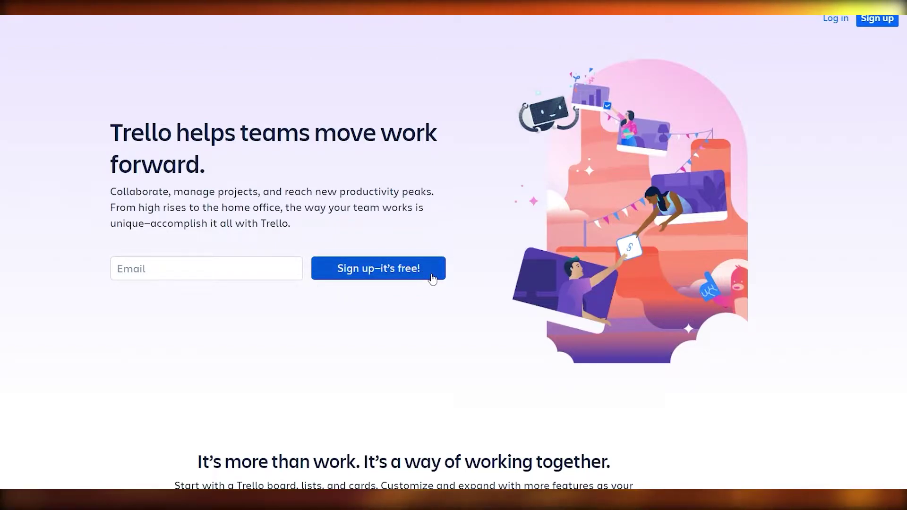
Log in with the saved email, rename the workspace to 'Wen Media', and open a new browser tab.
left_click(181, 277)
key("Return")
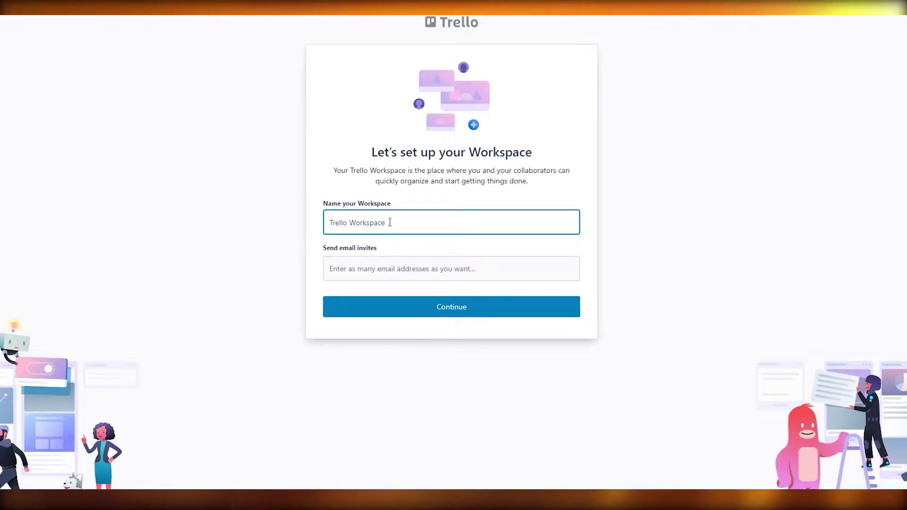
left_click_drag(392, 221, 331, 224)
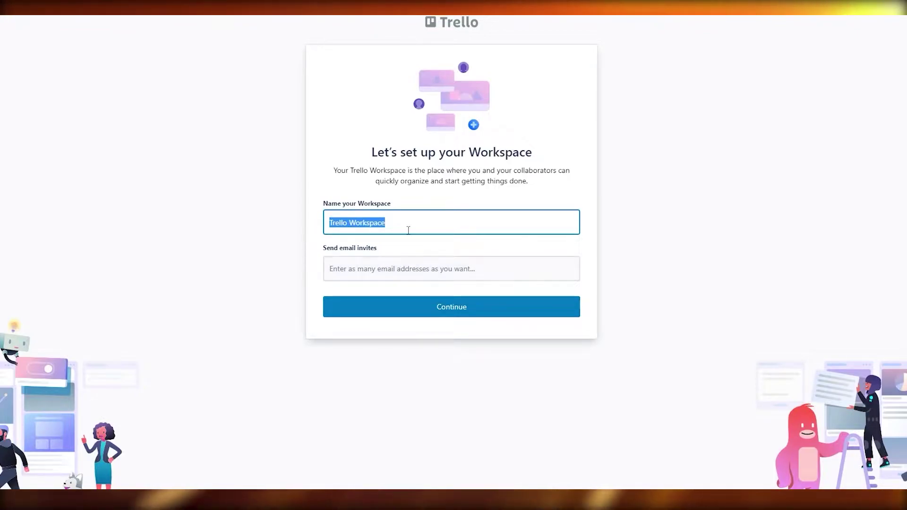
type("Wen Media")
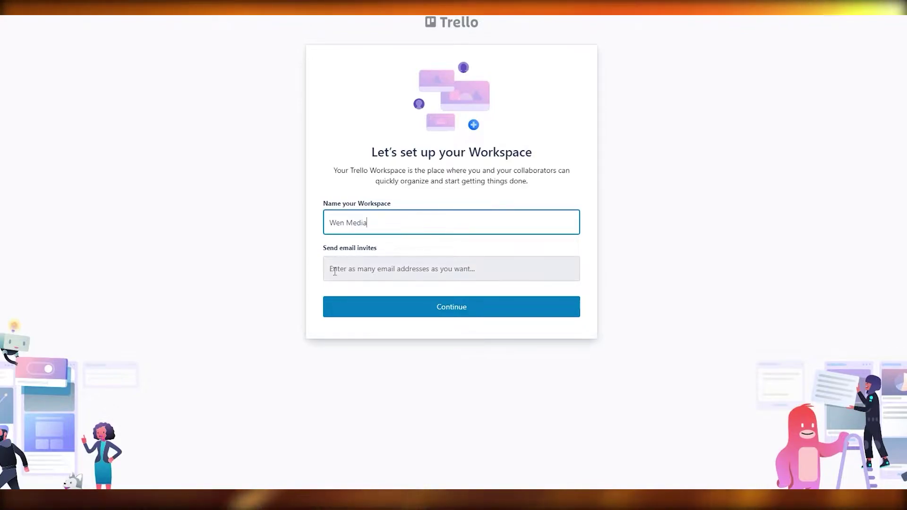
key("Tab")
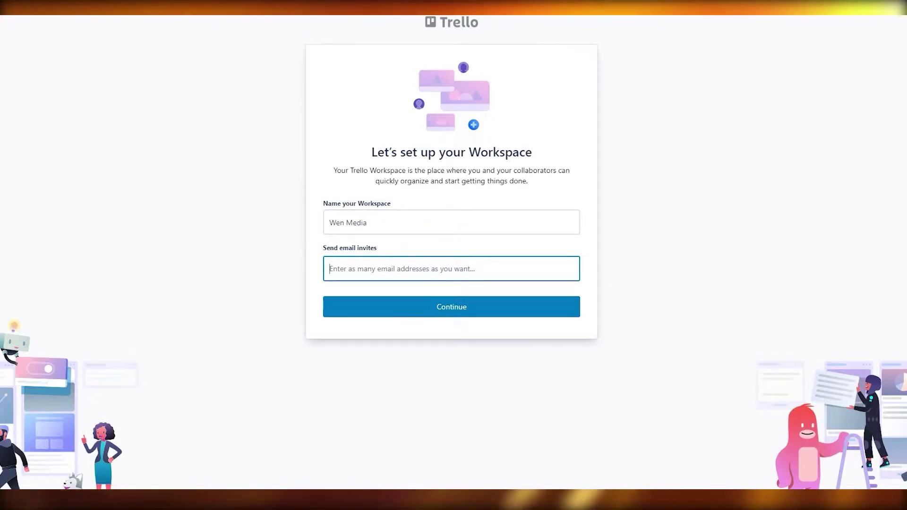
key("Return")
Search 'temp mail', get a Tempmailo address, and paste it as a workspace invite.
type("temp mail")
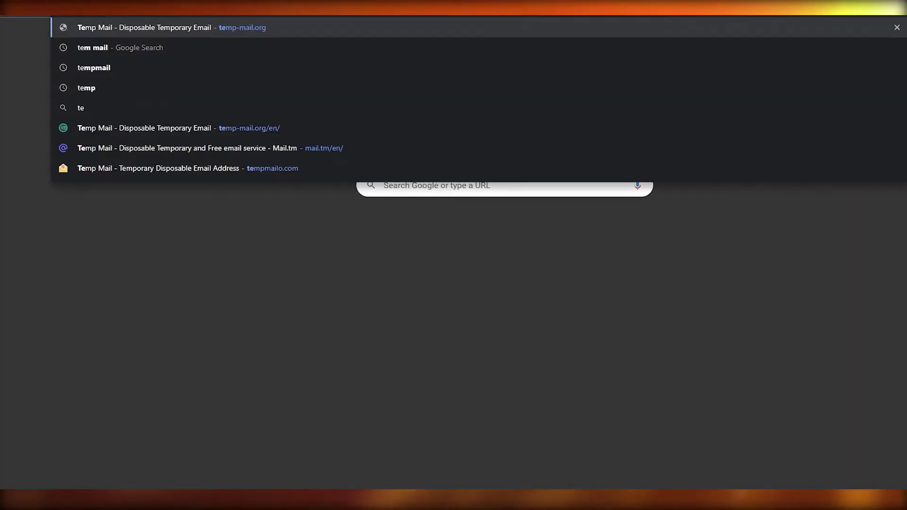
key("Return")
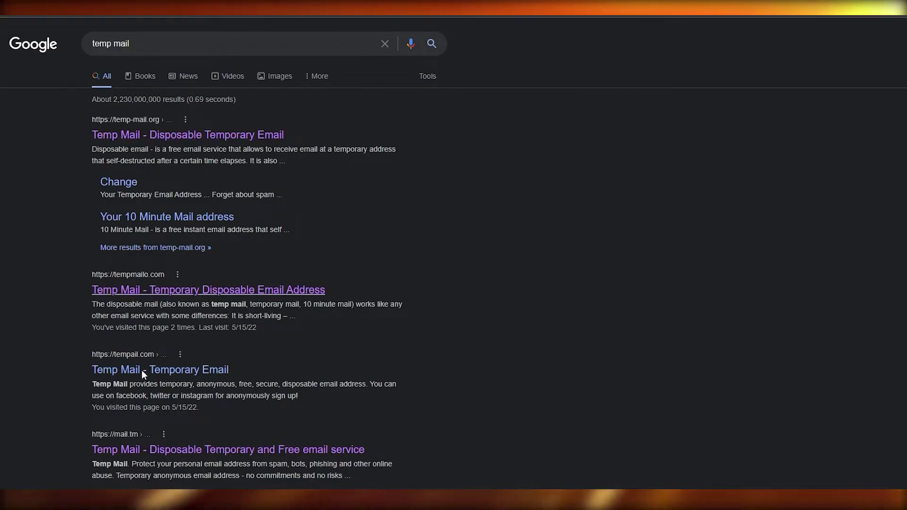
left_click(151, 449)
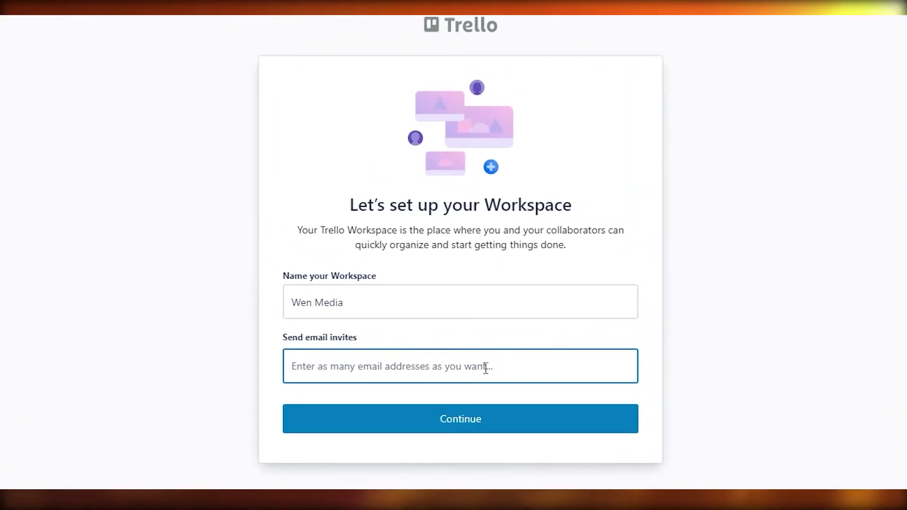
key("ctrl+v")
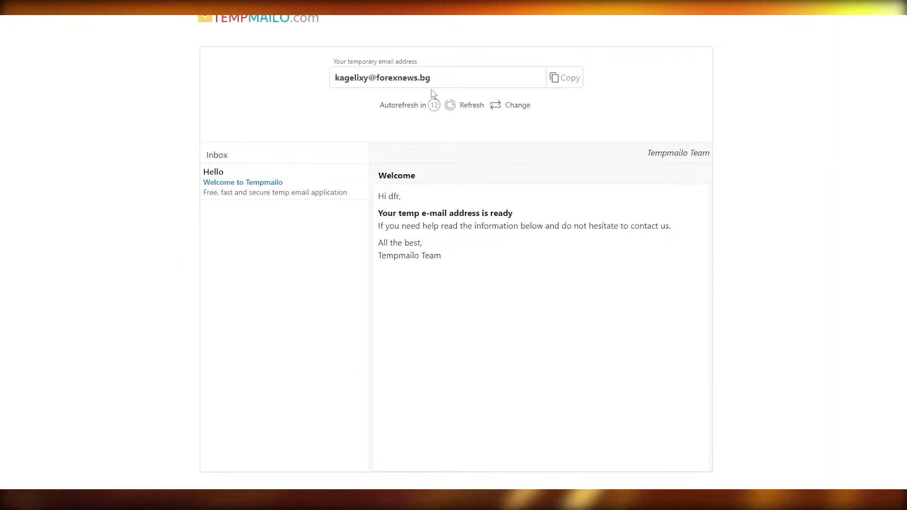
left_click(553, 78)
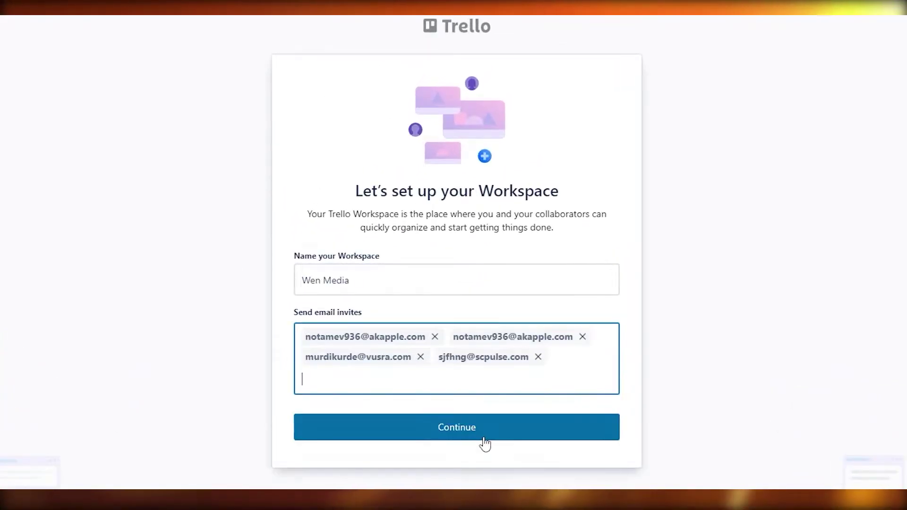
Continue past the workspace form and accept the 30-day Premium free trial.
left_click(482, 435)
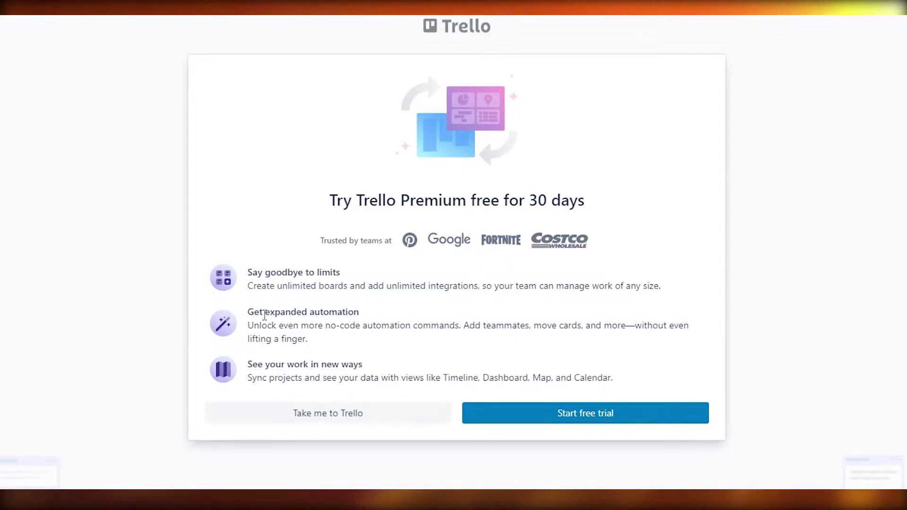
left_click(501, 416)
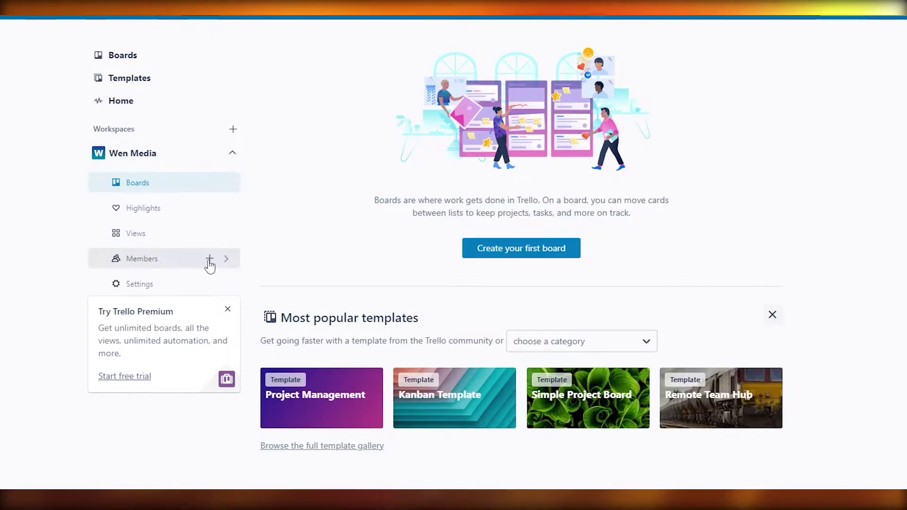
Glance at the member invite form, close it, and go back to the workspace's boards.
left_click(209, 259)
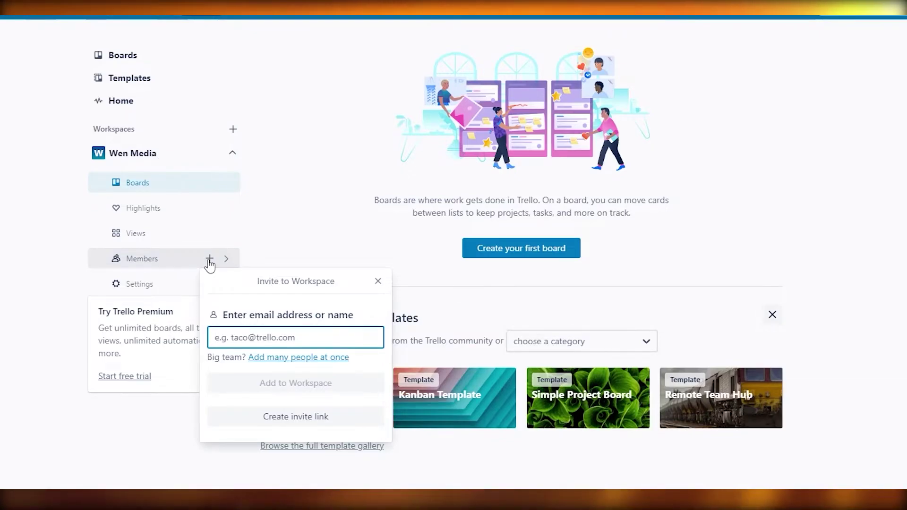
left_click(210, 261)
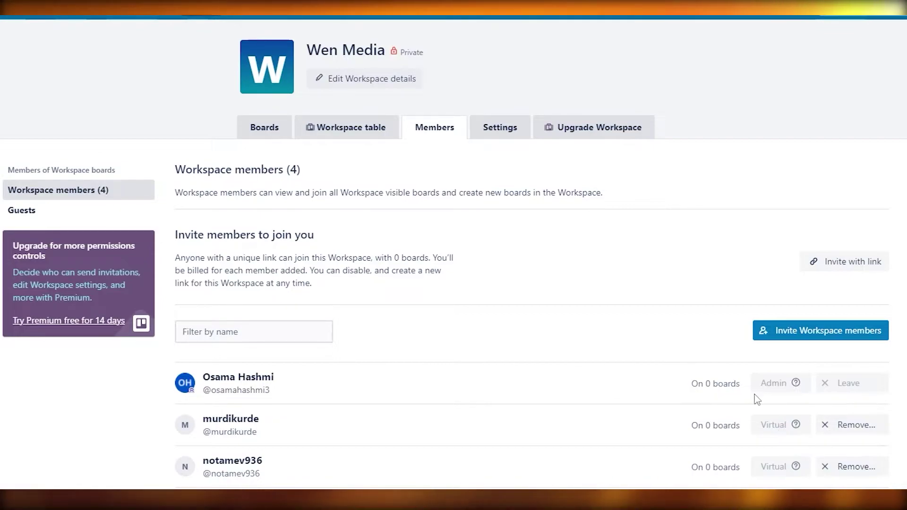
left_click(280, 137)
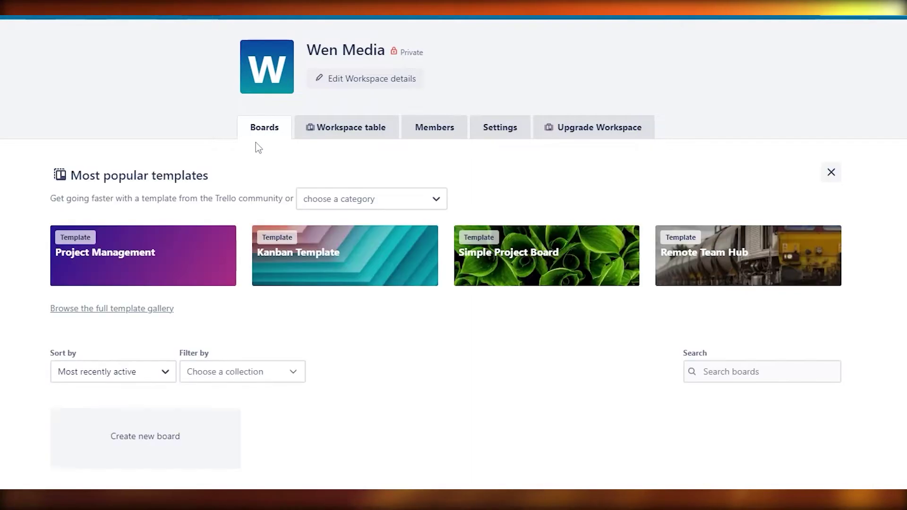
Start a new board from the boards home page and settle on the black background.
left_click(61, 16)
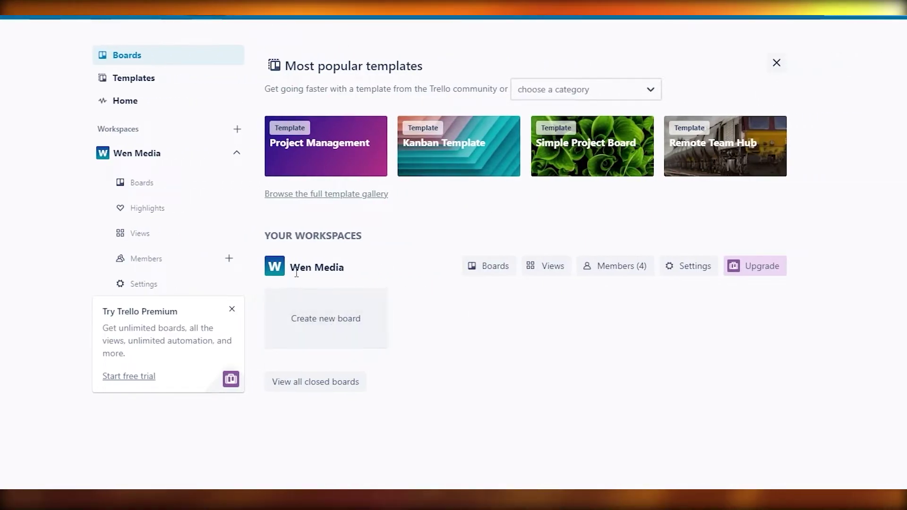
triple_click(299, 273)
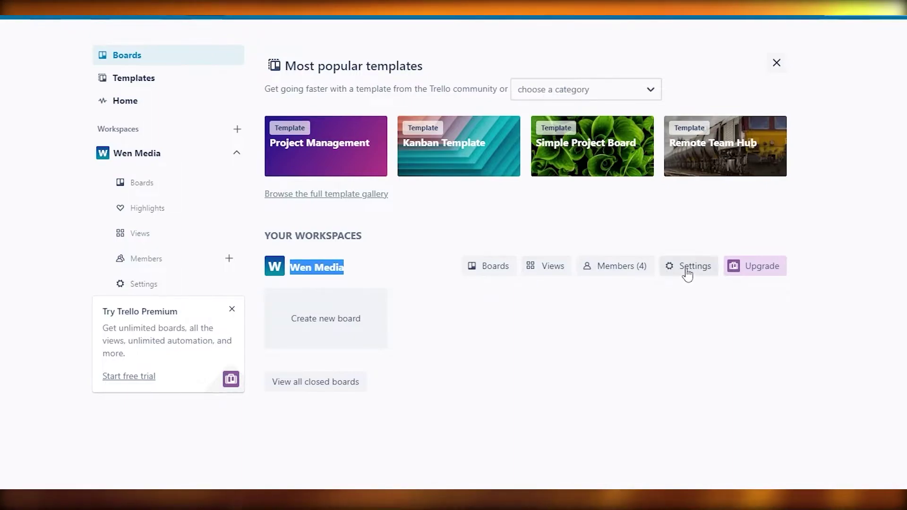
left_click(573, 311)
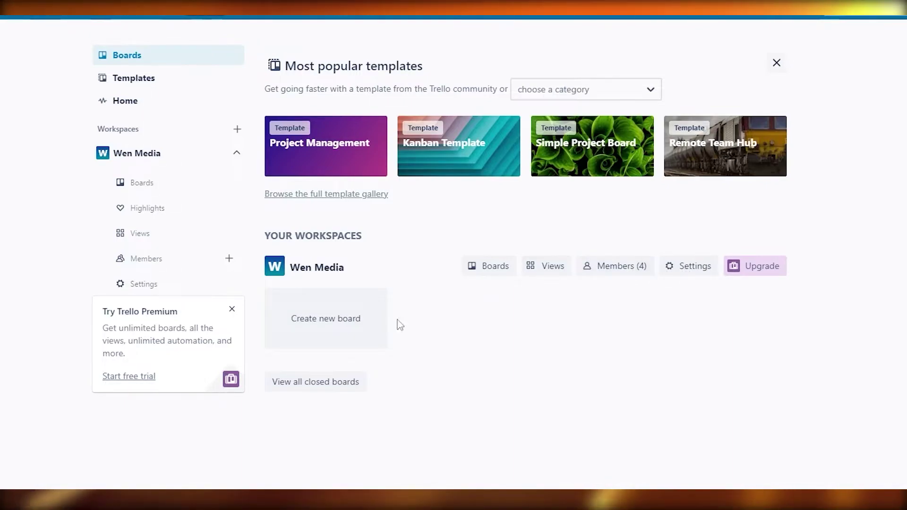
left_click(350, 330)
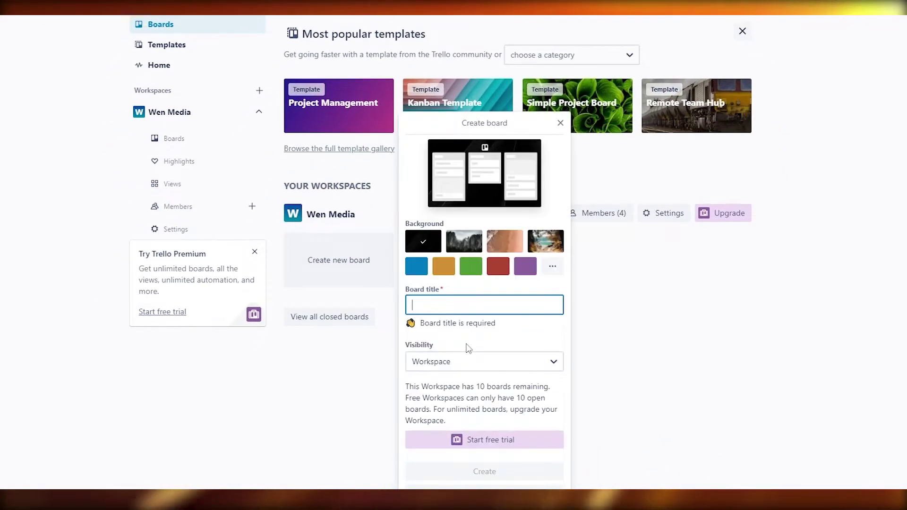
left_click(505, 241)
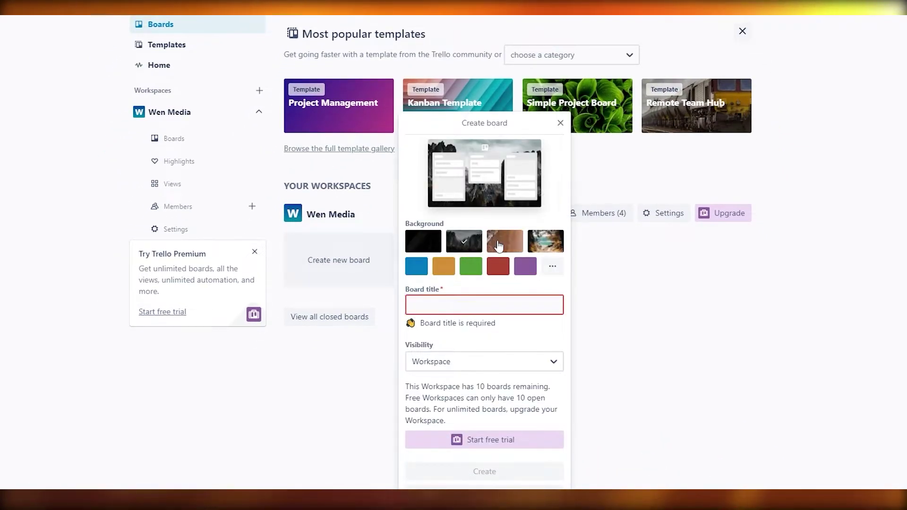
left_click(544, 242)
left_click(524, 266)
left_click(497, 266)
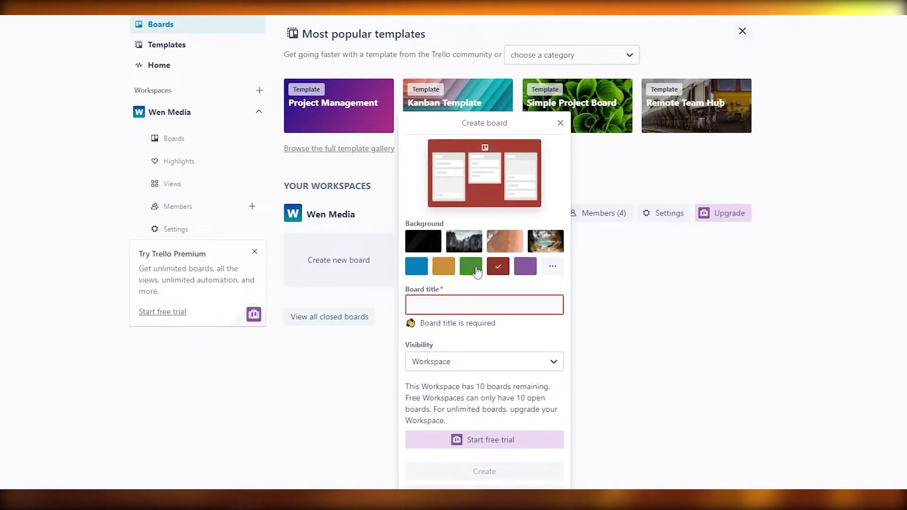
left_click(470, 266)
left_click(422, 248)
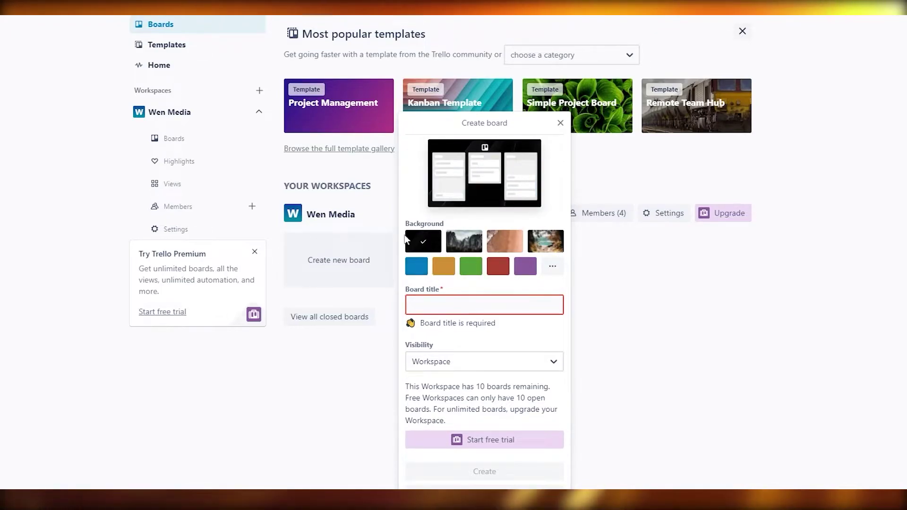
Title the board 'May Week 3' and create it.
left_click(444, 304)
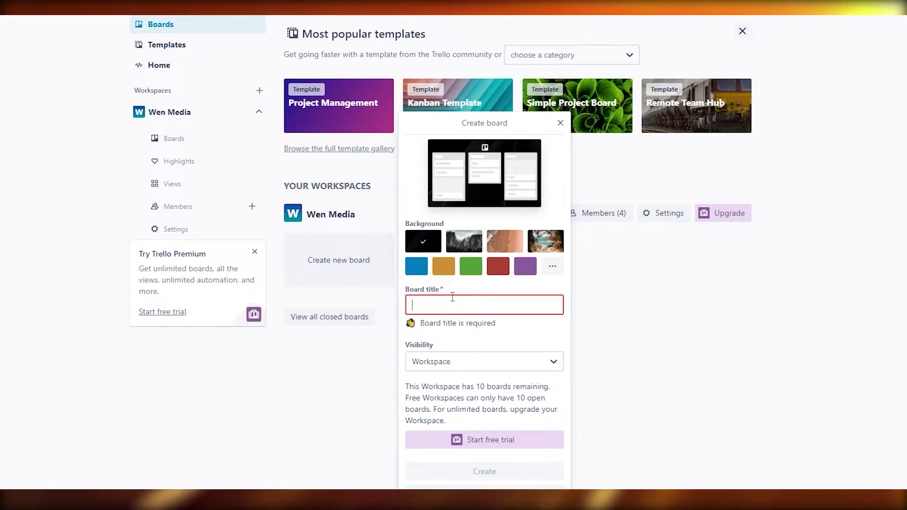
type("Wen MediA")
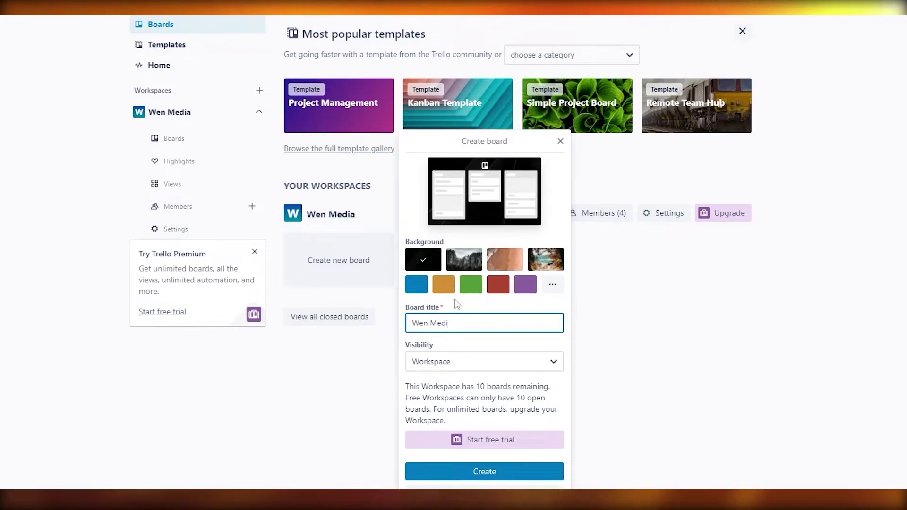
key("ctrl+a")
key("BackSpace")
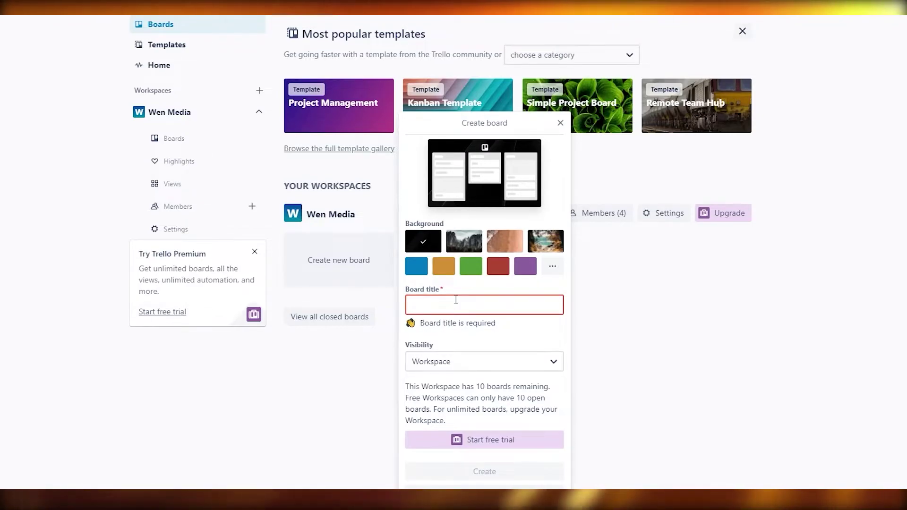
type("Voice Overs")
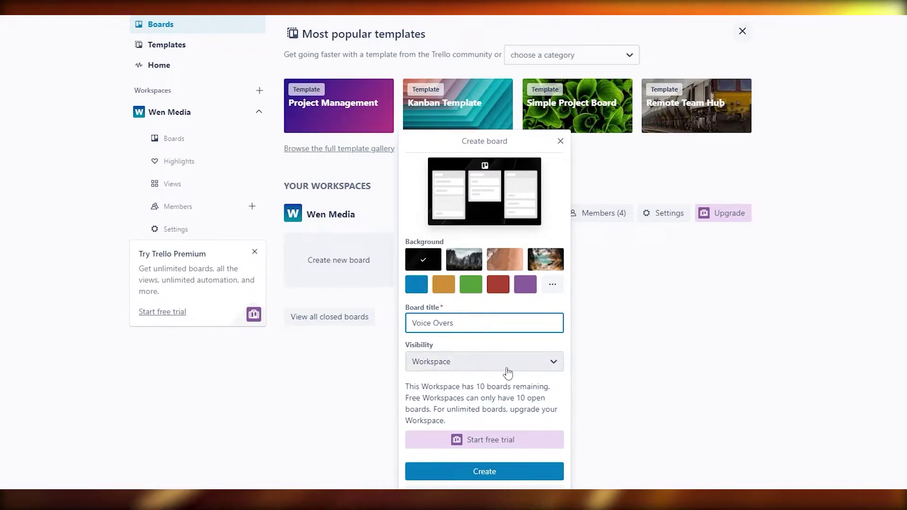
triple_click(453, 324)
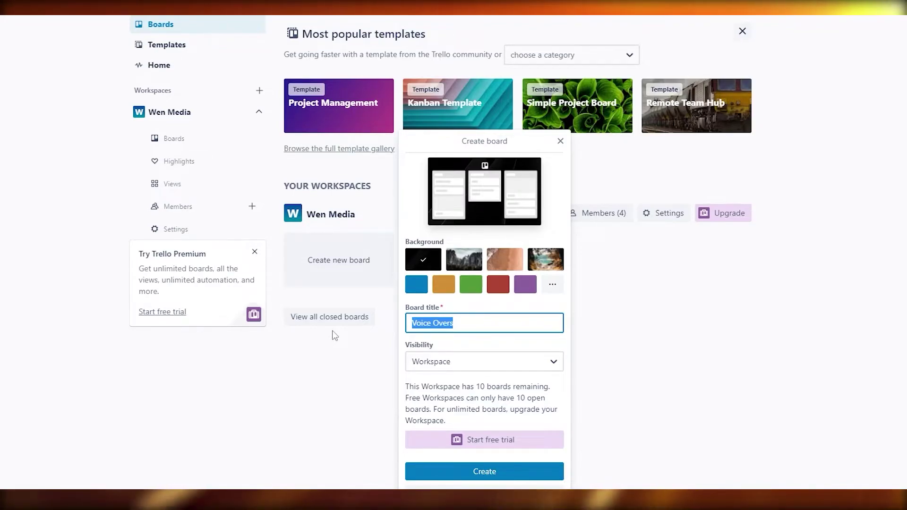
type("May Week 3")
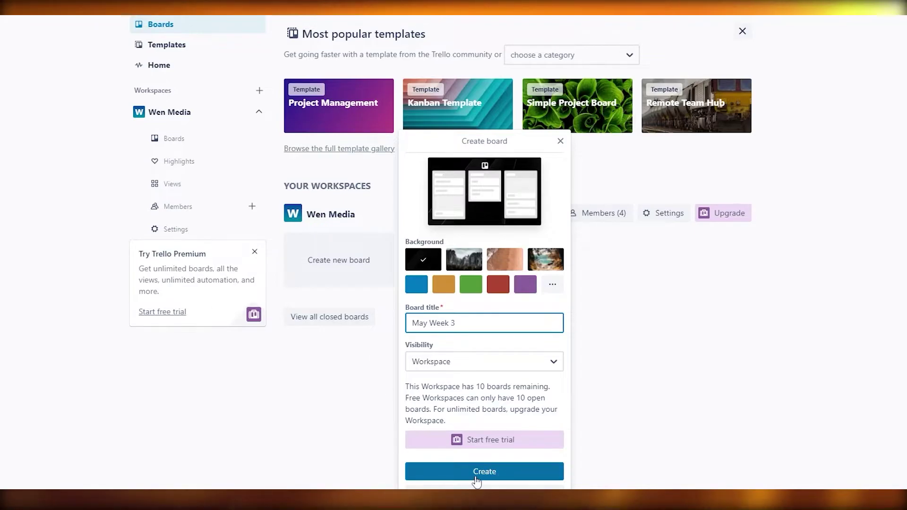
left_click(477, 472)
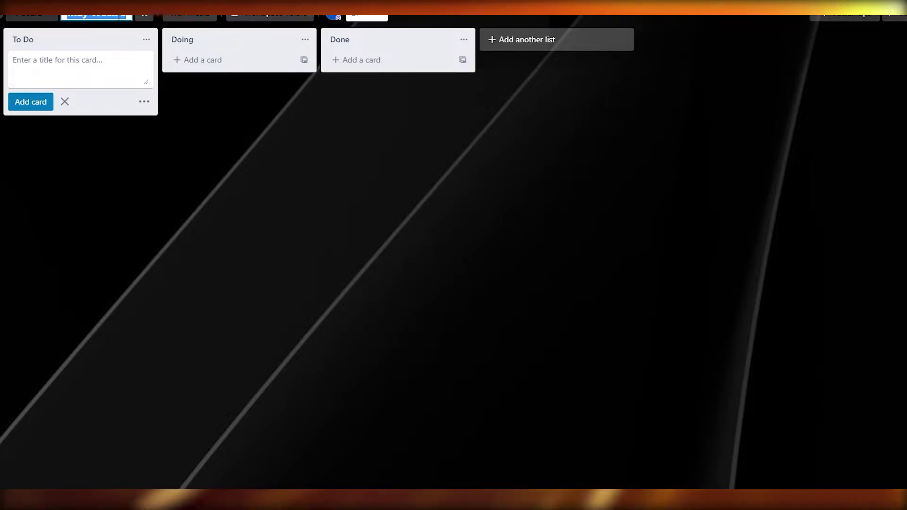
Discard the stray card text and rename the To Do list to 'May week 3'.
type("Todo Lis")
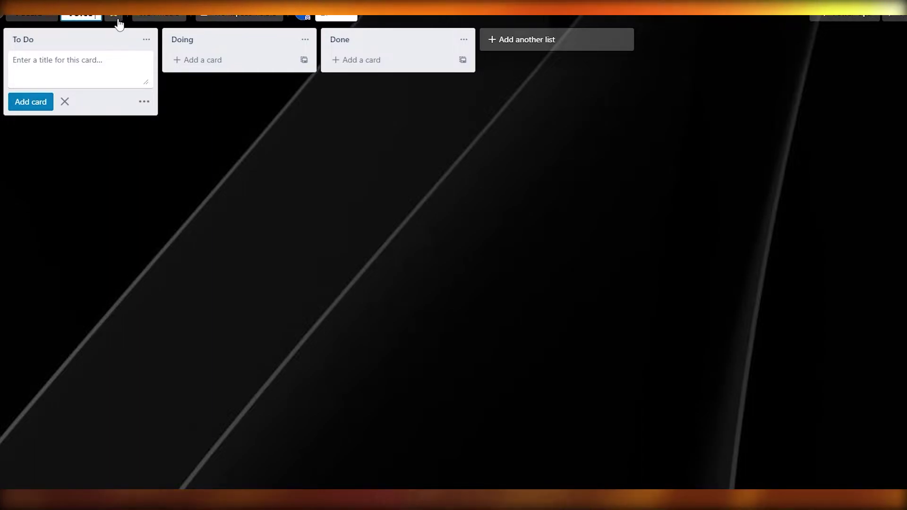
left_click(212, 97)
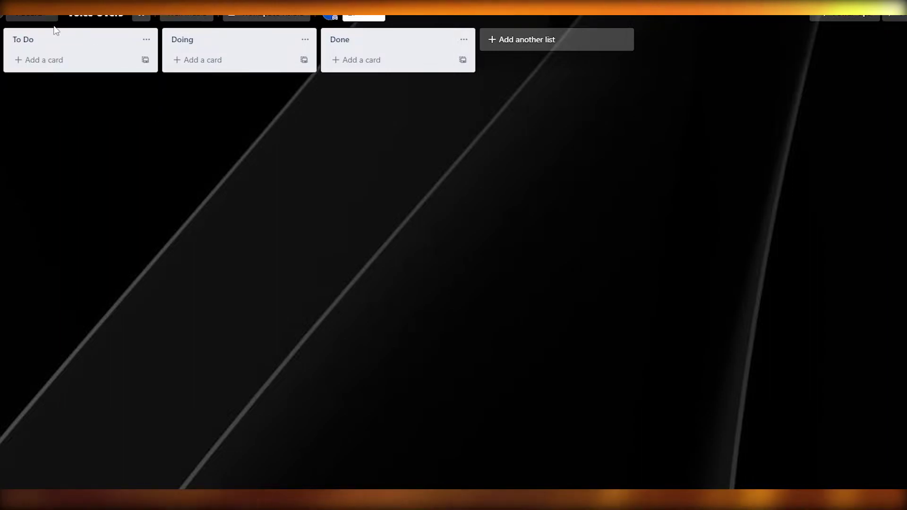
left_click(59, 44)
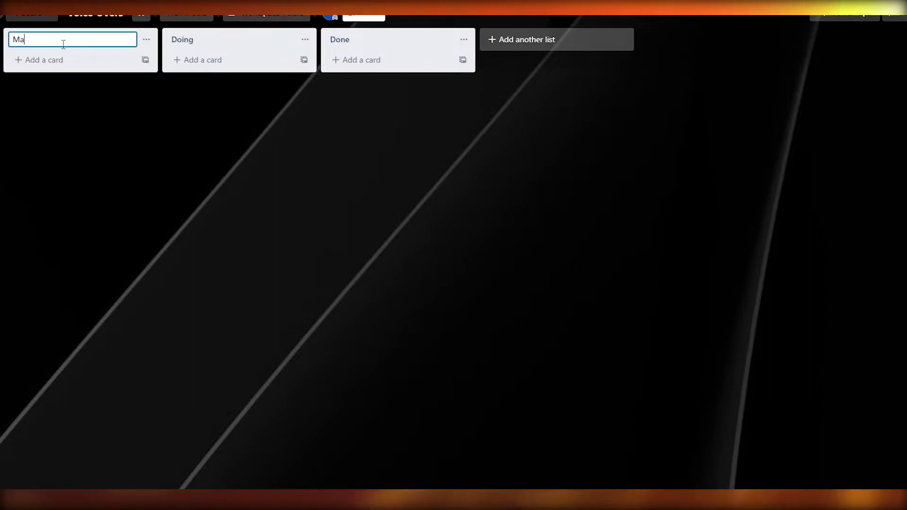
type("May week 3")
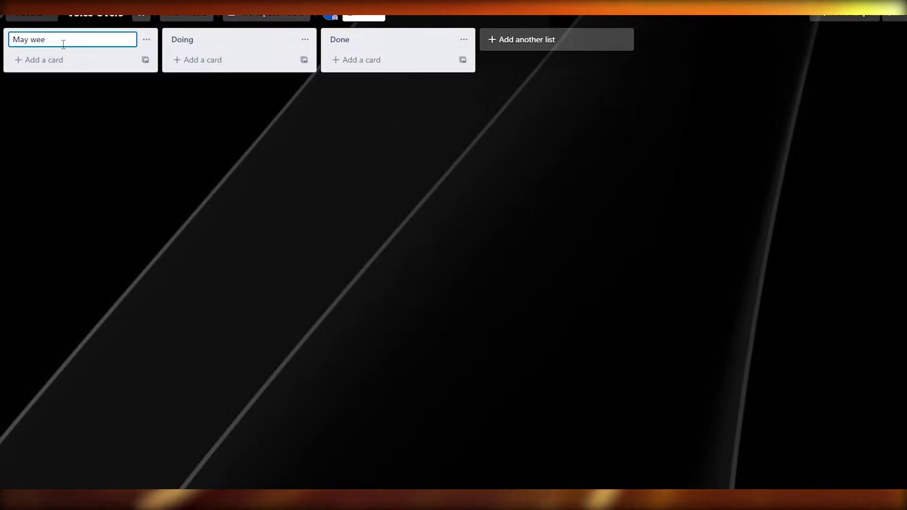
key("Return")
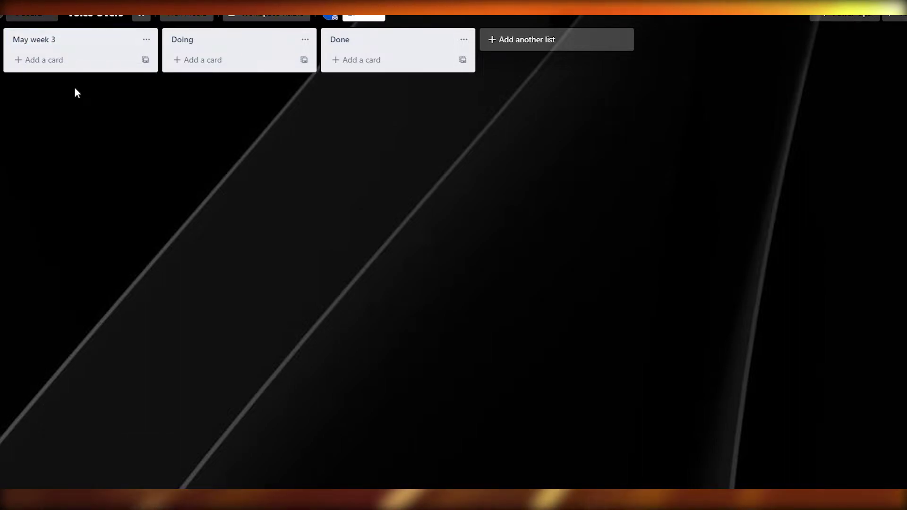
Rename the Doing list to 'Completed For May' and the Done list to 'Discarded'.
left_click(194, 41)
type("Completed")
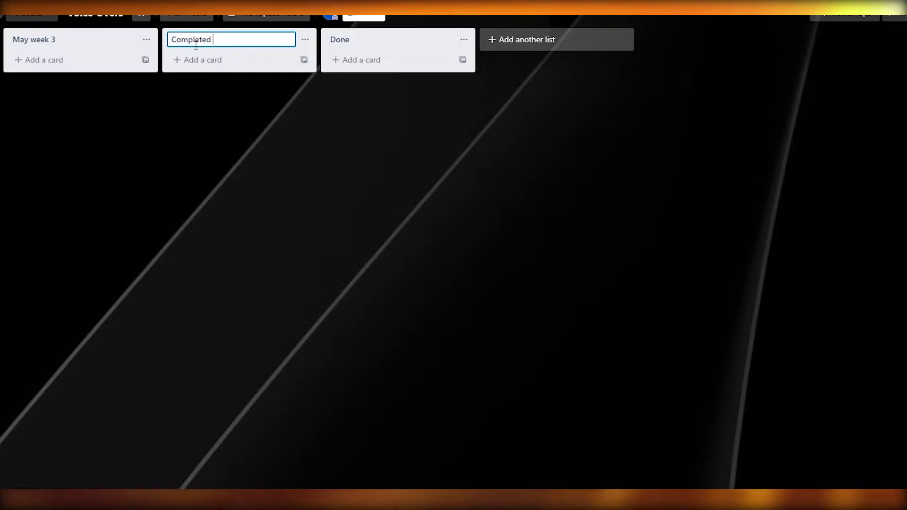
type(" For May")
key("Return")
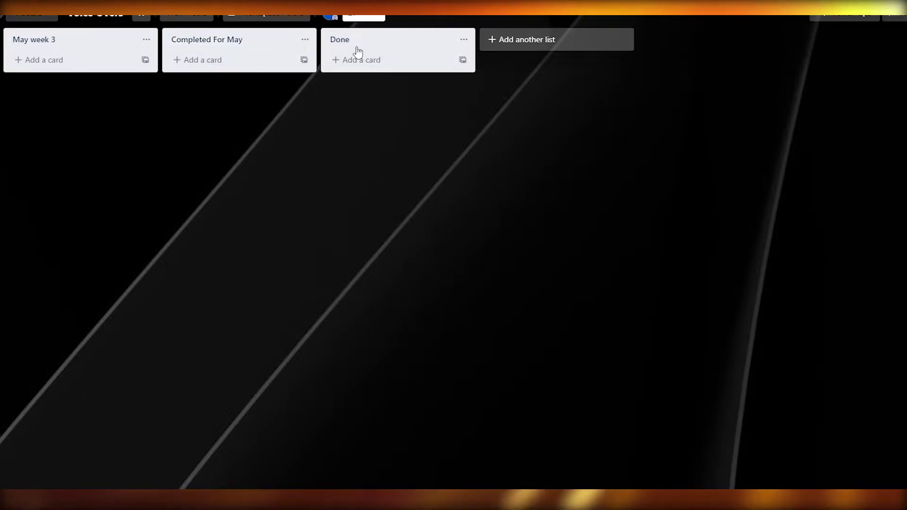
left_click(382, 42)
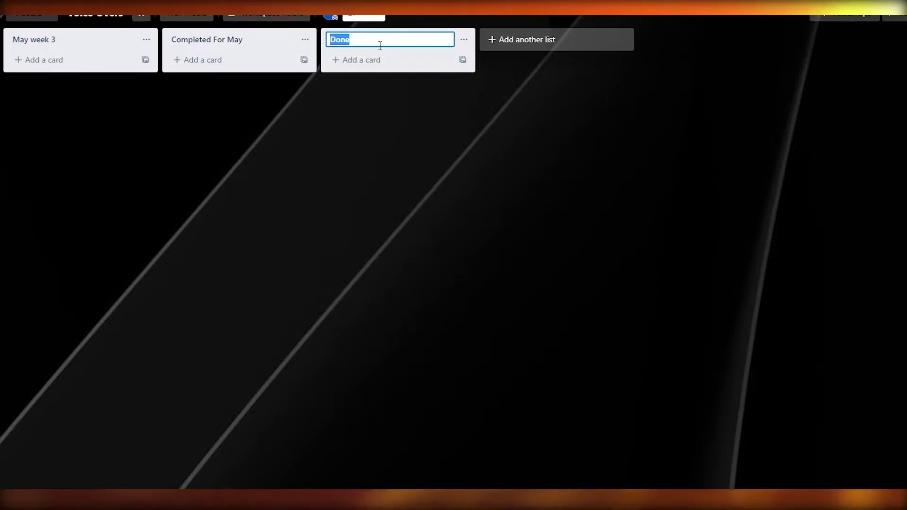
type("Discarded")
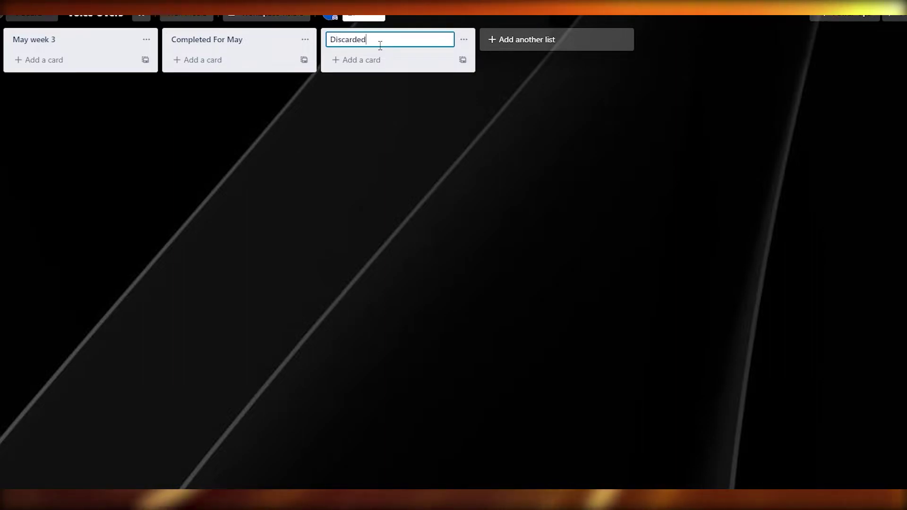
key("Return")
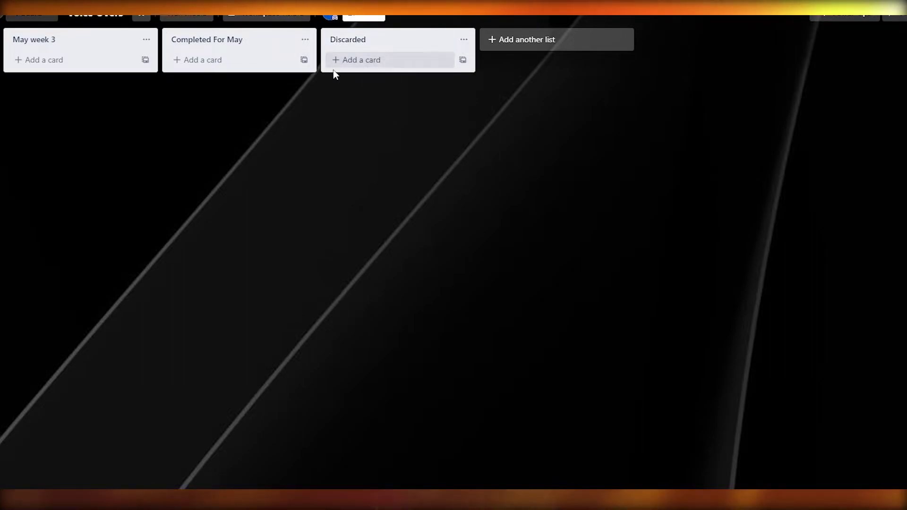
Add a new list named 'Week 3 (Completed)'.
left_click(498, 39)
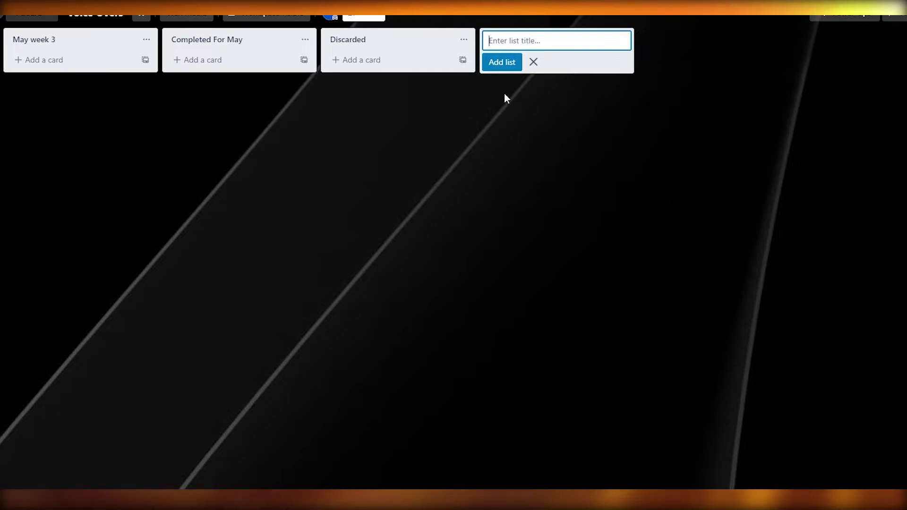
type("Week")
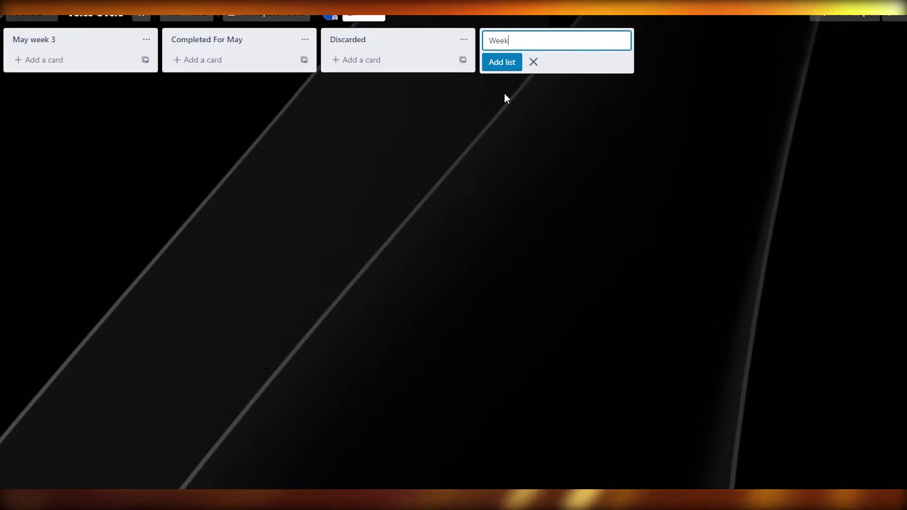
type(" 3 (")
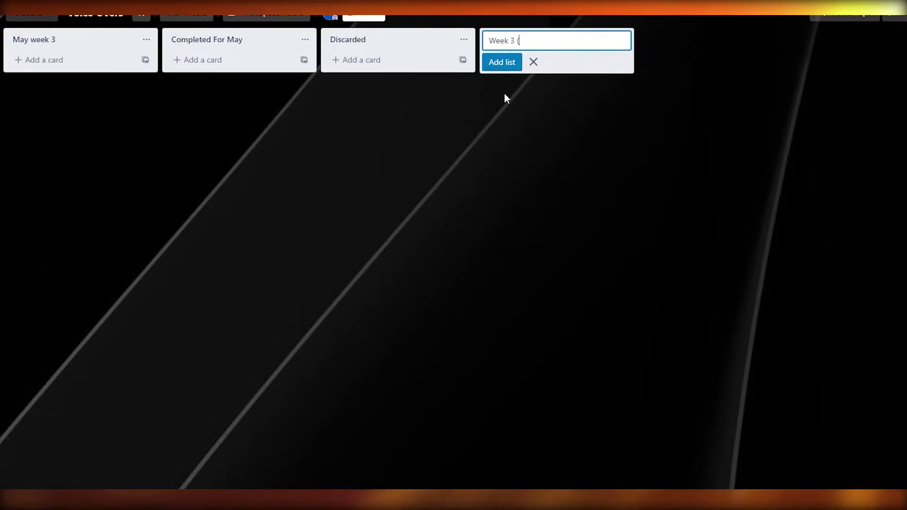
type("Completed)")
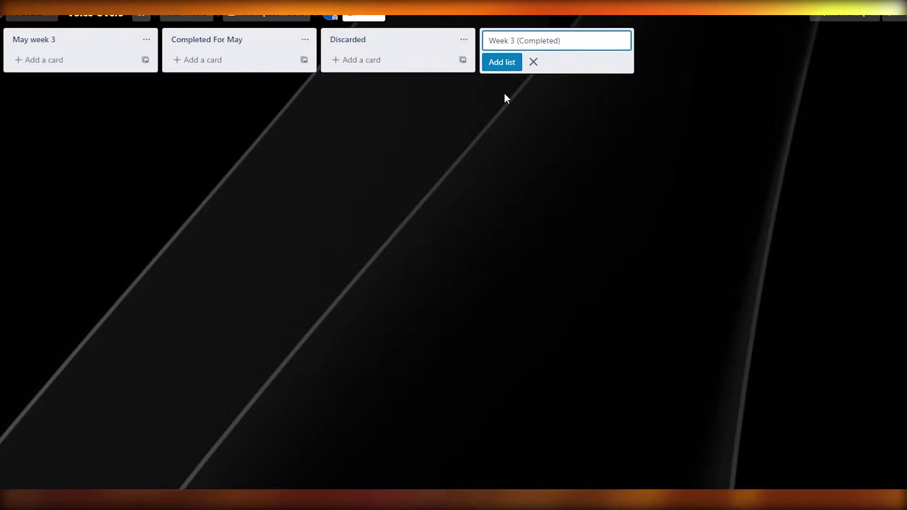
key("Return")
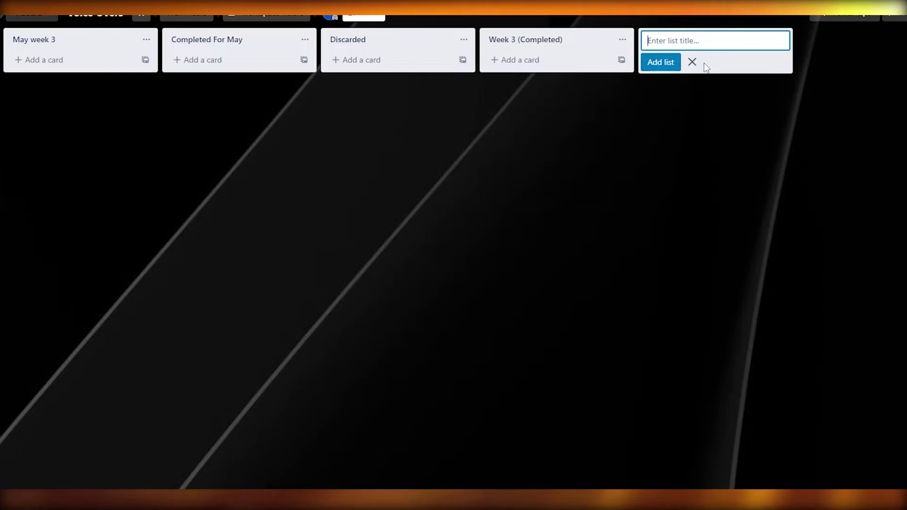
left_click(691, 62)
Move Week 3 (Completed) to second place and Completed For May to last.
left_click_drag(514, 39, 210, 46)
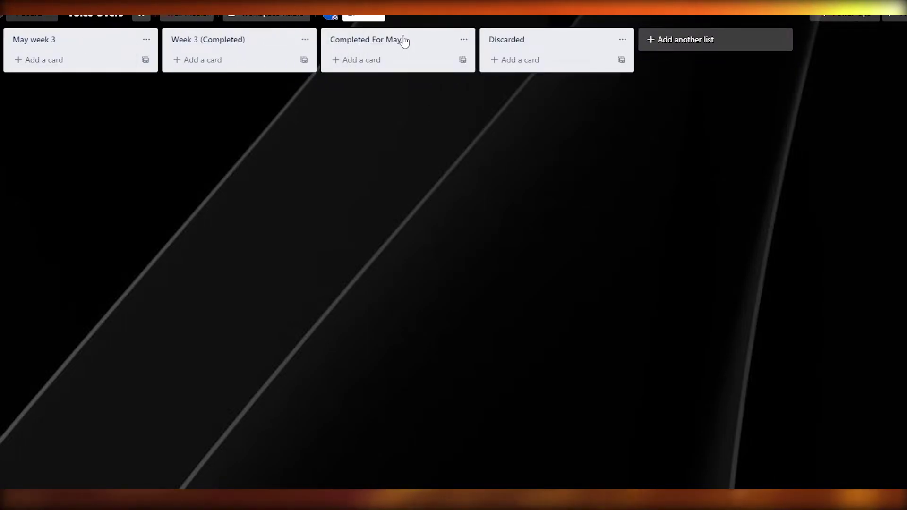
left_click_drag(367, 49, 550, 42)
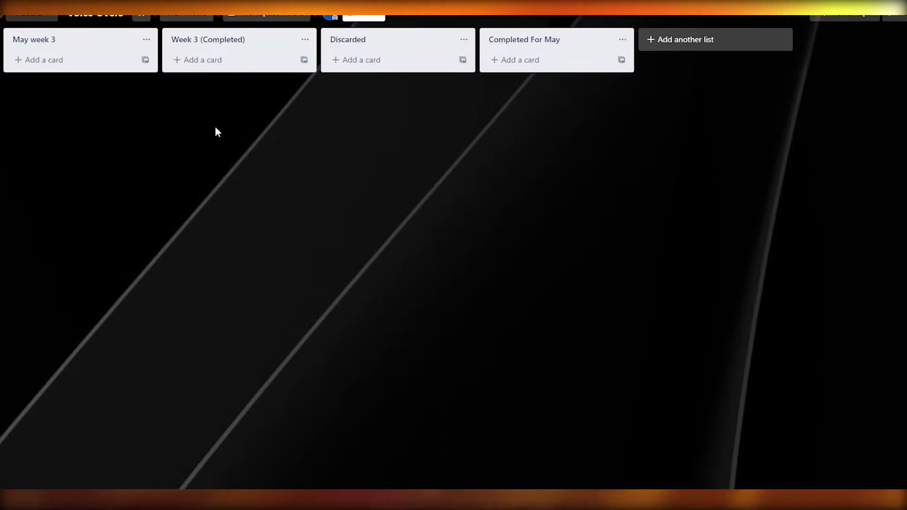
left_click(60, 60)
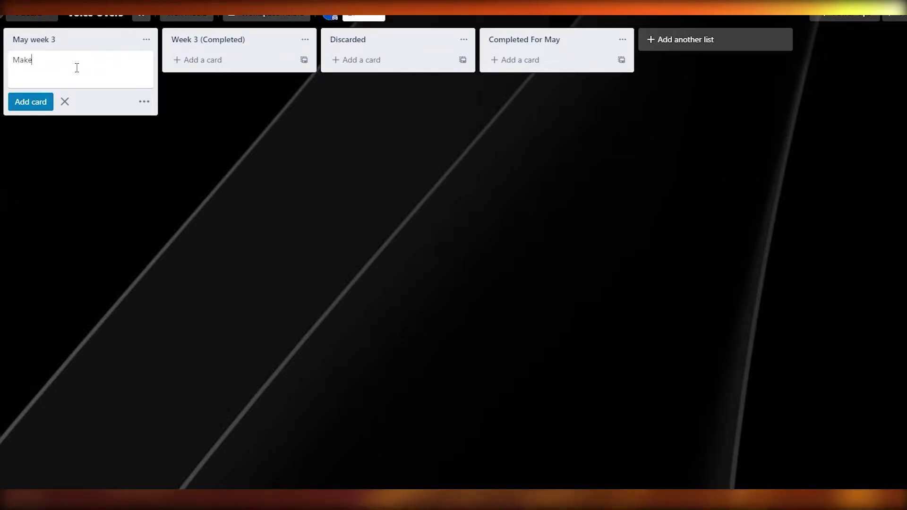
Create the first May week 3 card, 'Make a video on Clickup', and close the composer.
type("Make a video on Cl")
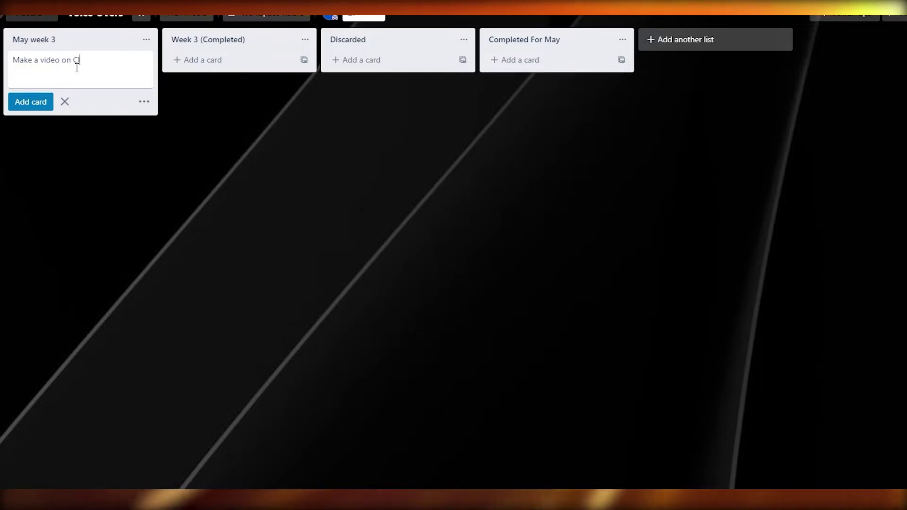
type("ickup")
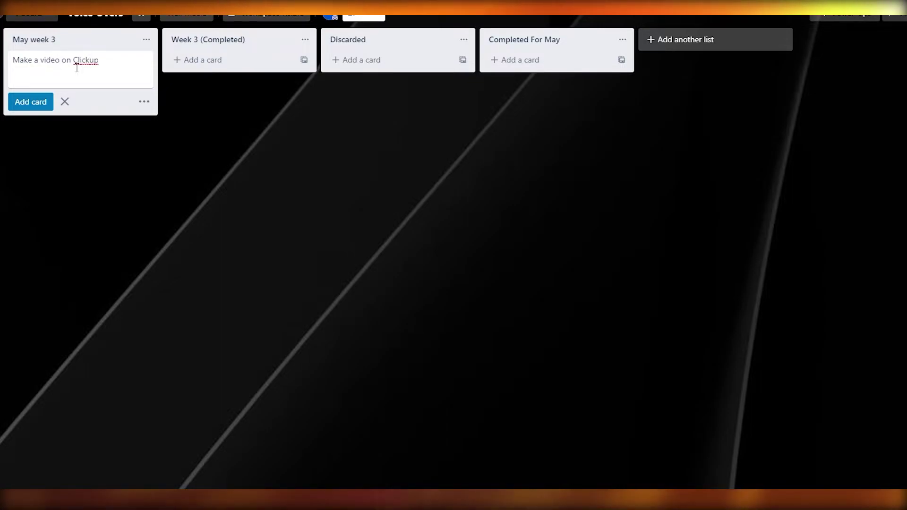
key("Return")
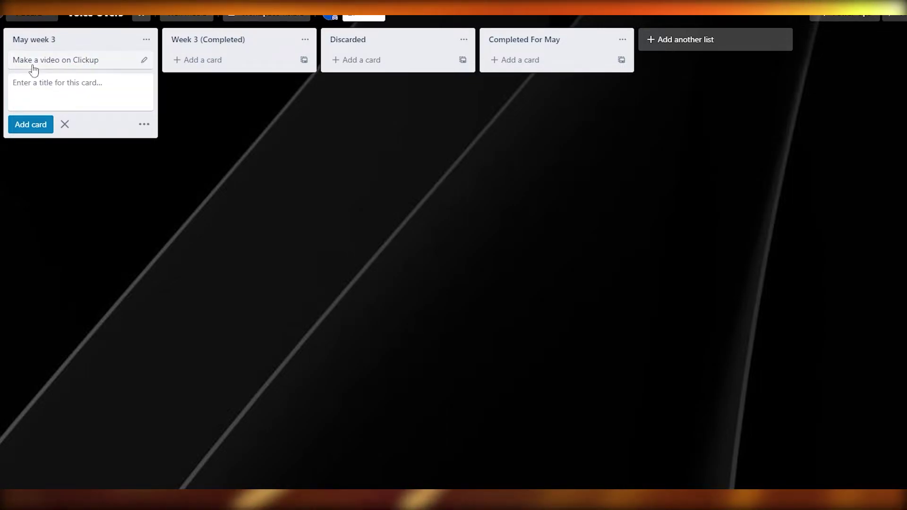
left_click(229, 173)
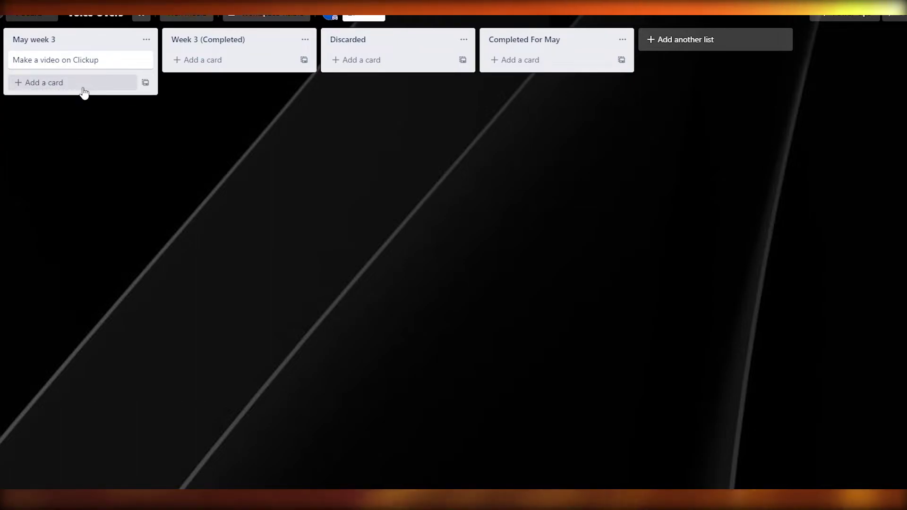
Open the 'Make a video on Clickup' card and expand its activity details.
left_click(81, 65)
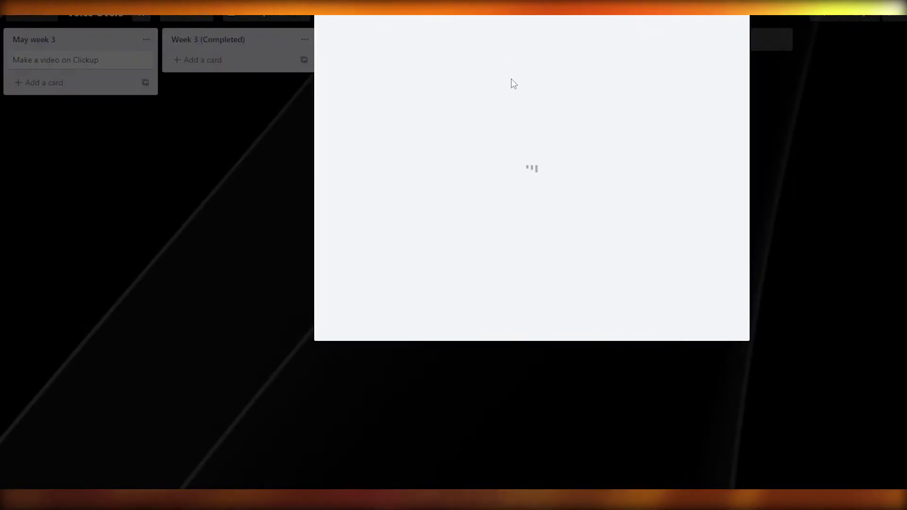
scroll(451, 83, "down", 2)
scroll(465, 135, "up", 2)
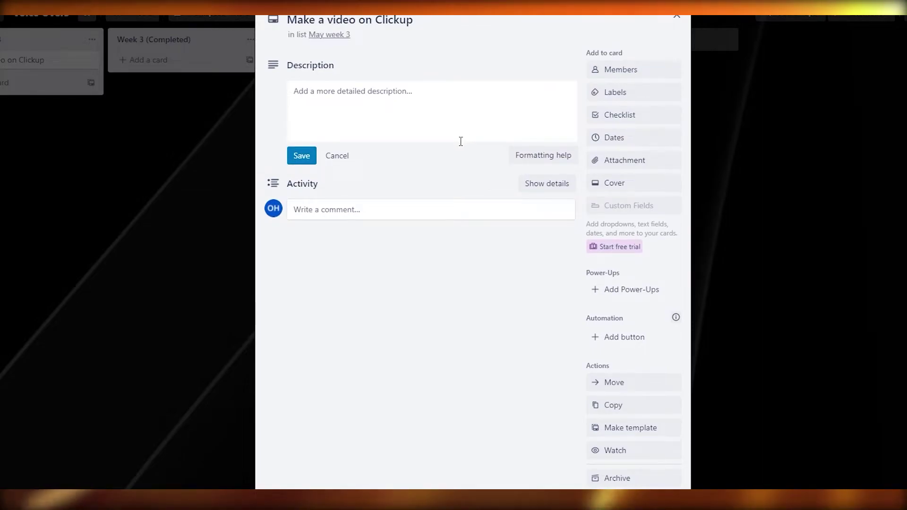
left_click(344, 103)
left_click(381, 260)
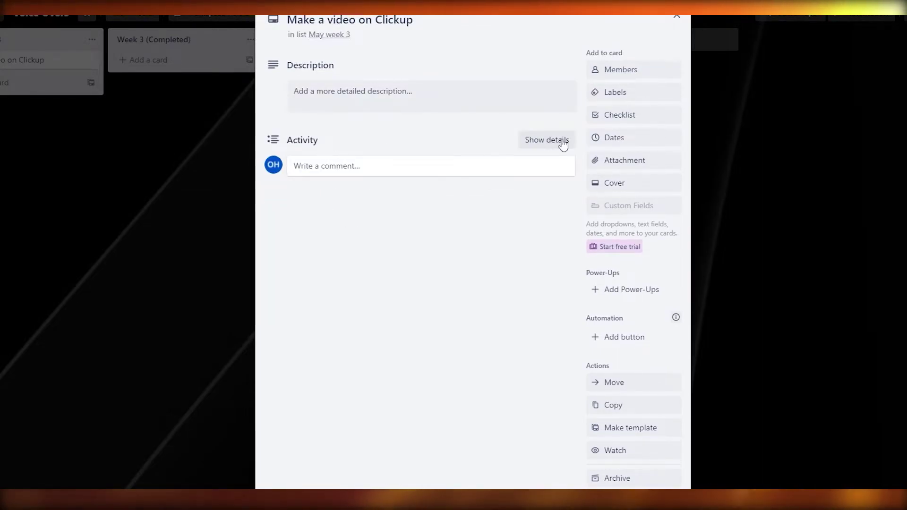
left_click(531, 150)
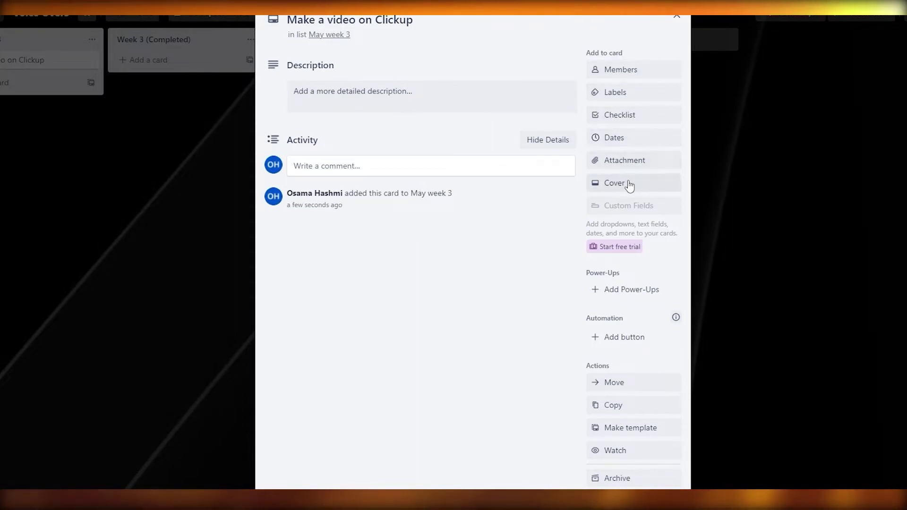
Attach the green label to the card and name it 'Completed'.
left_click(633, 100)
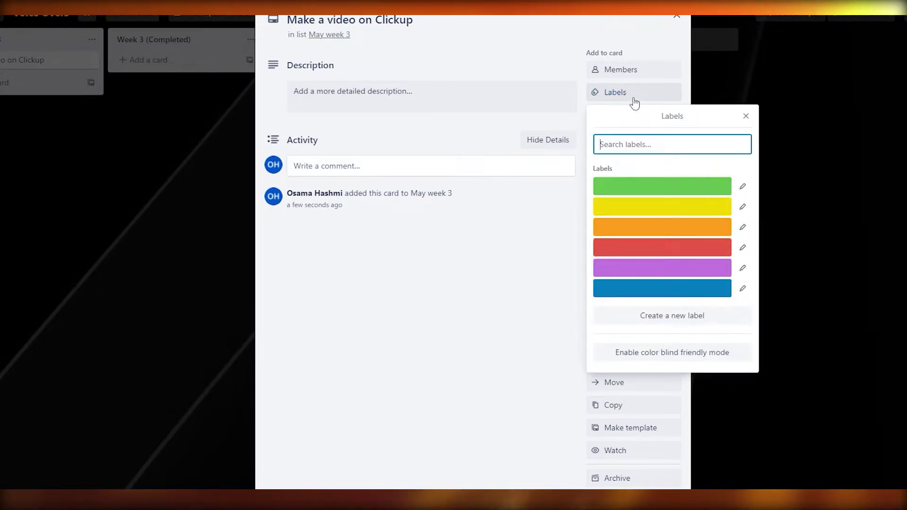
left_click(638, 190)
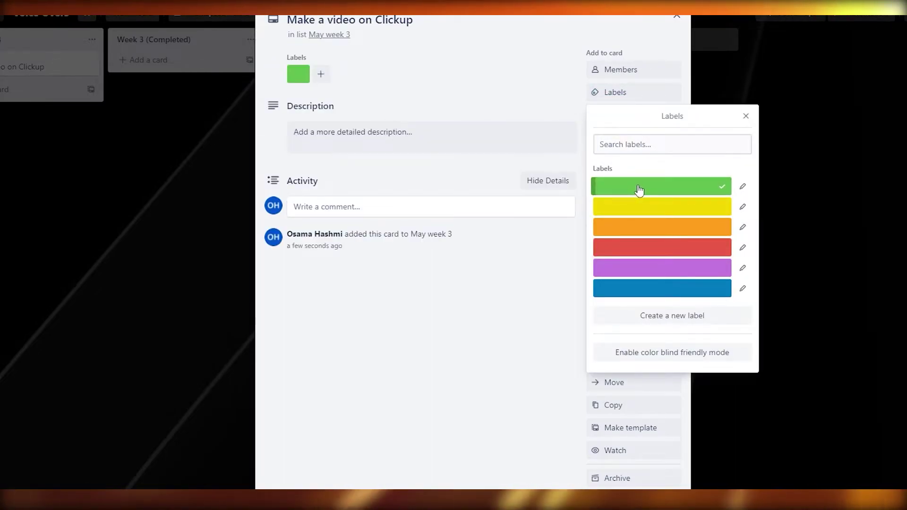
left_click(743, 187)
type("Completed")
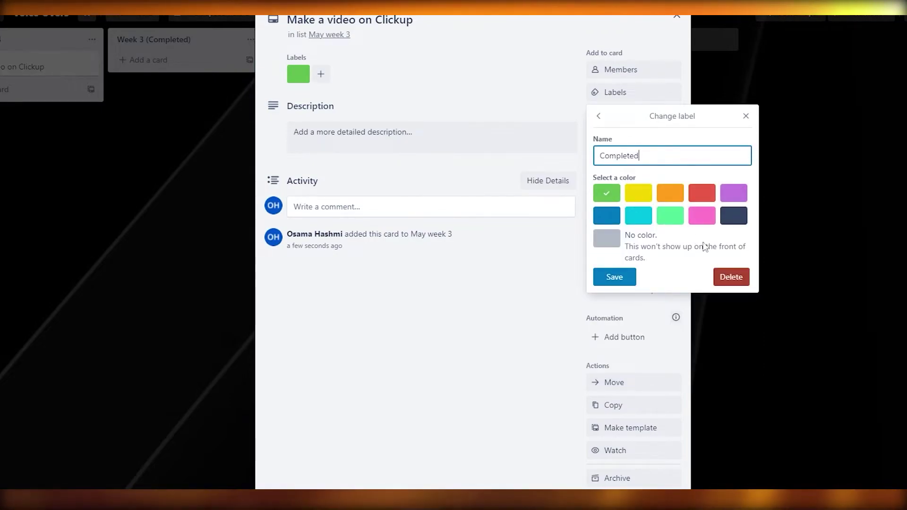
left_click(615, 277)
Name the red label 'Discarded' and the yellow label 'Pending'.
left_click(742, 268)
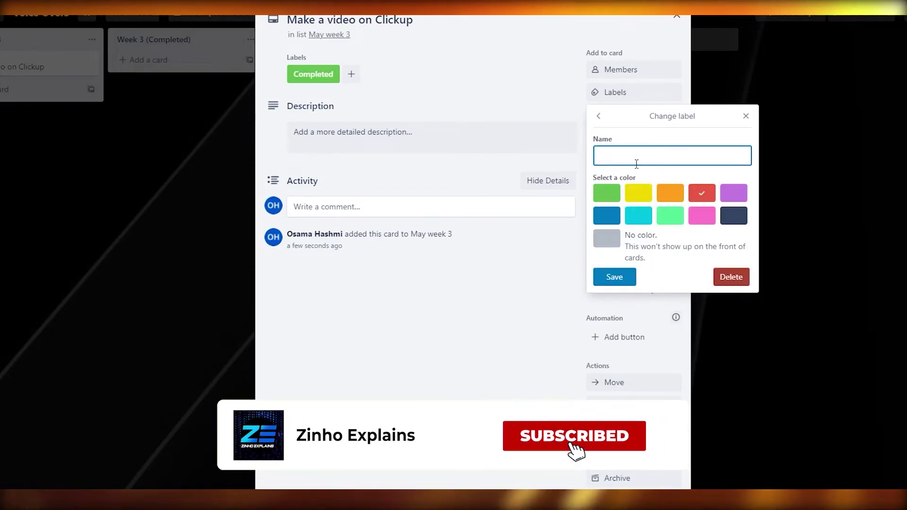
left_click(635, 156)
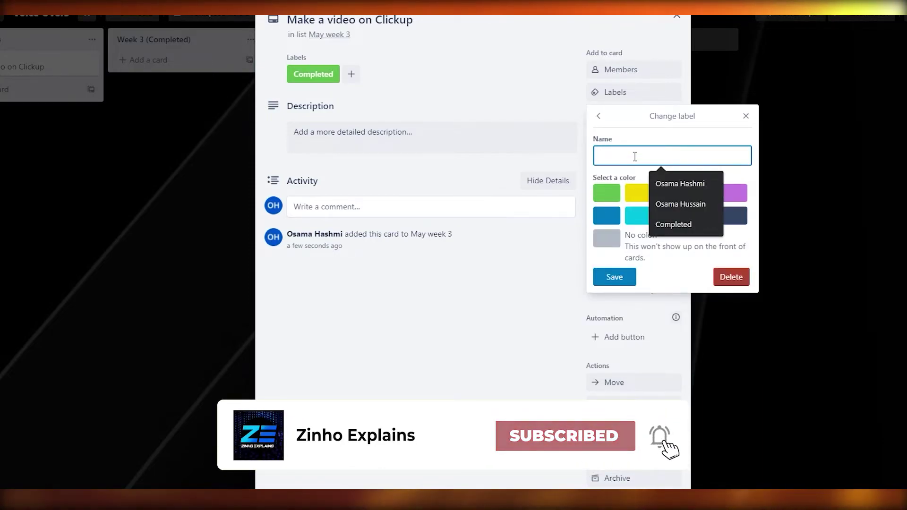
type("Discarded")
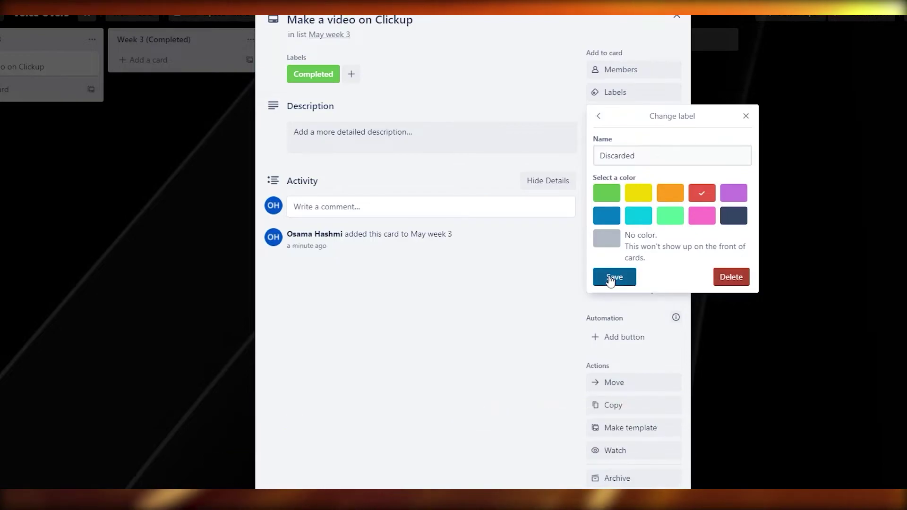
left_click(611, 277)
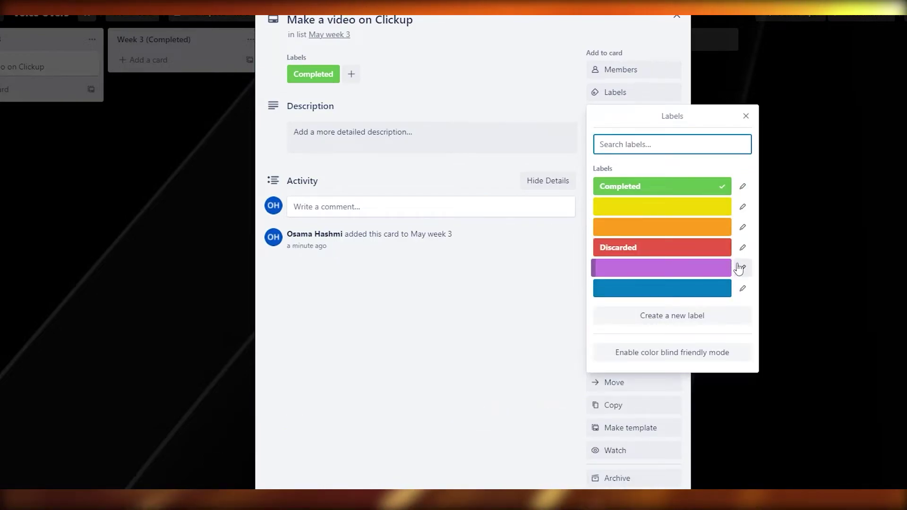
left_click(743, 209)
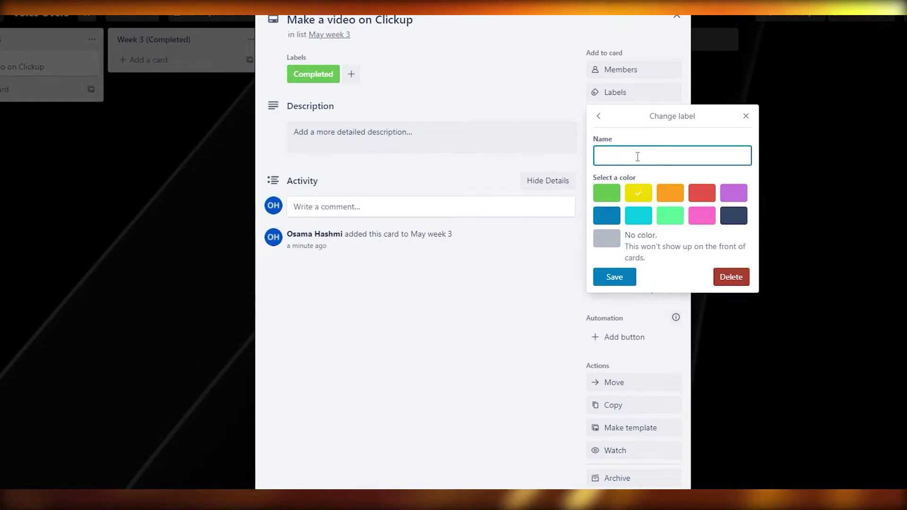
type("Pending")
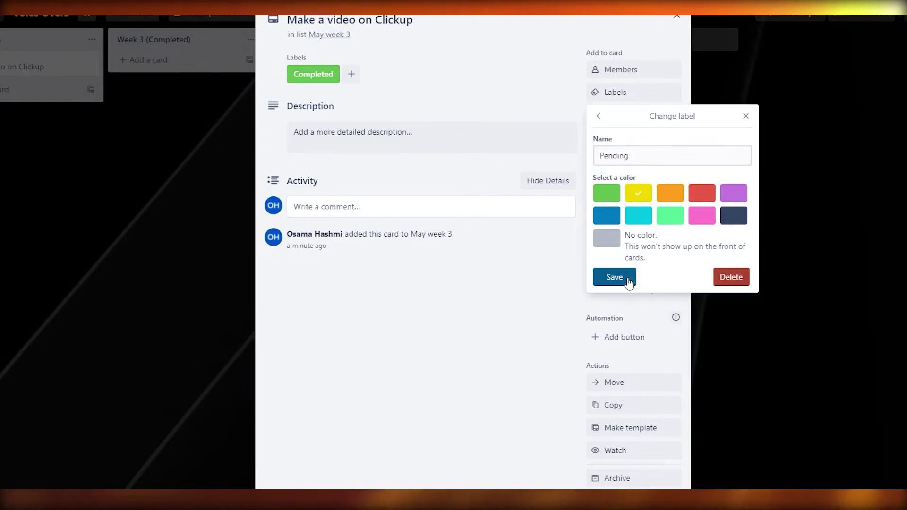
left_click(628, 283)
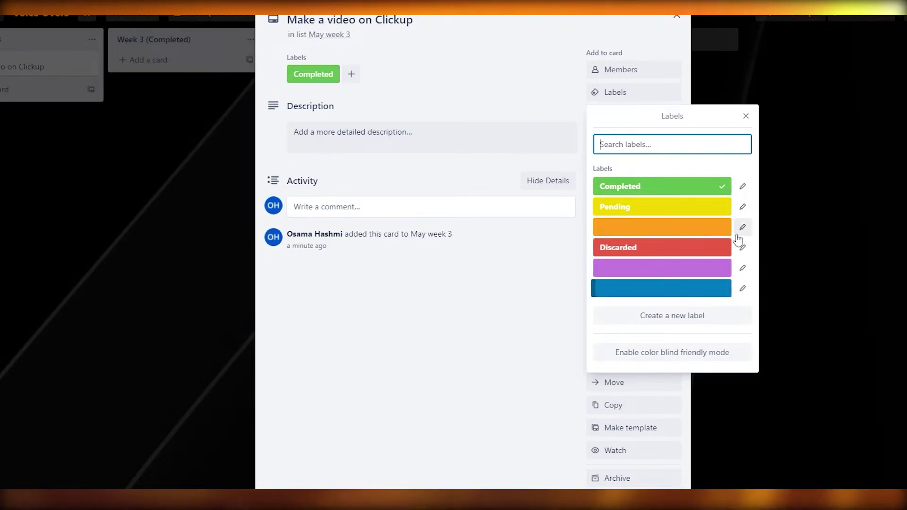
Name the purple label 'Require thumnail' and close the labels list.
left_click(742, 268)
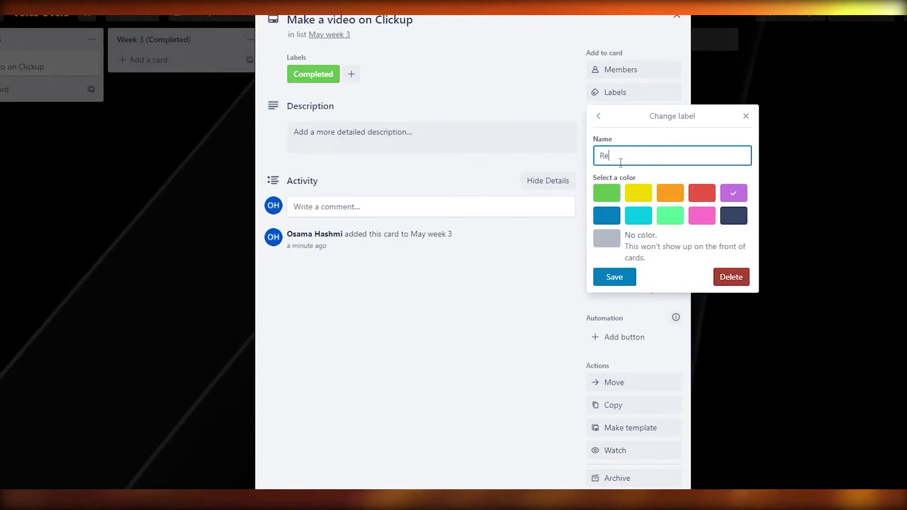
type("Require thiumnail")
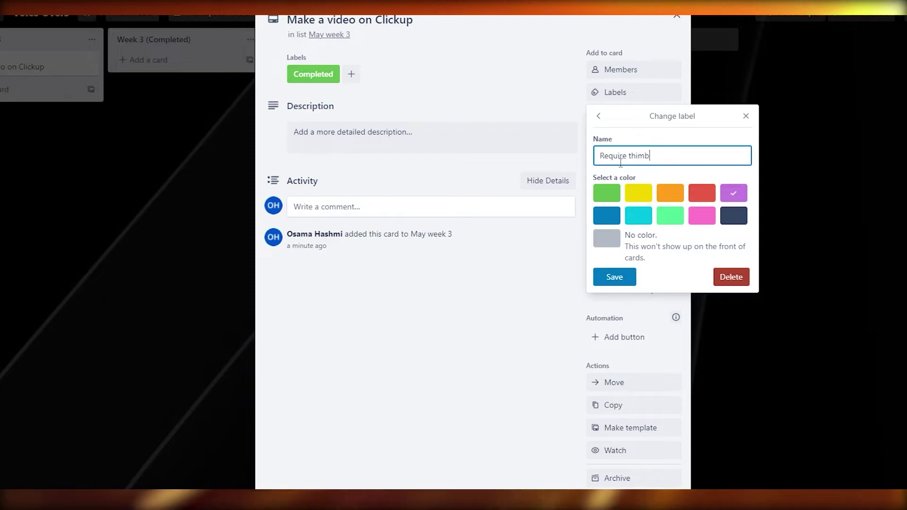
key("Return")
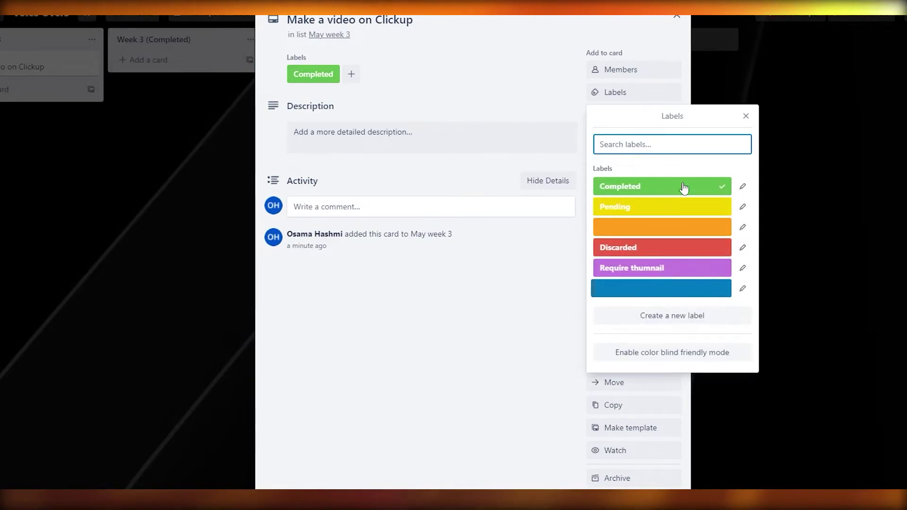
left_click(489, 316)
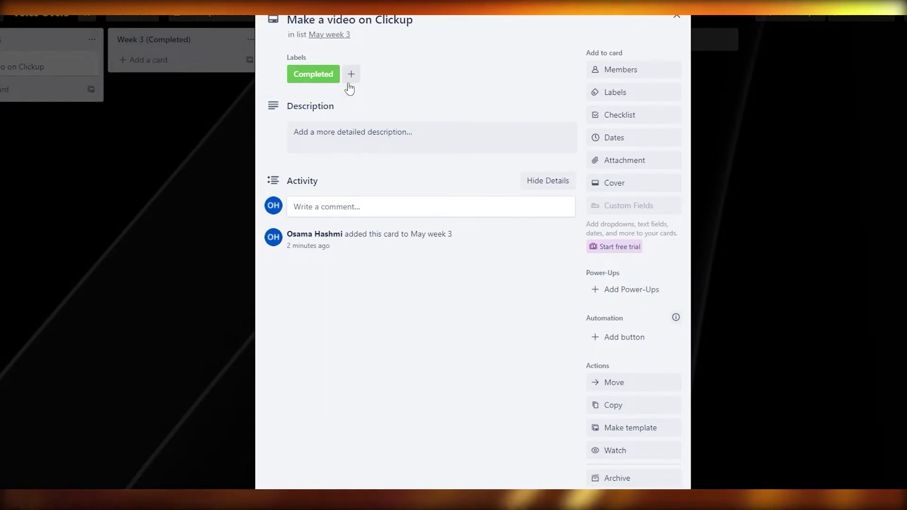
left_click(631, 103)
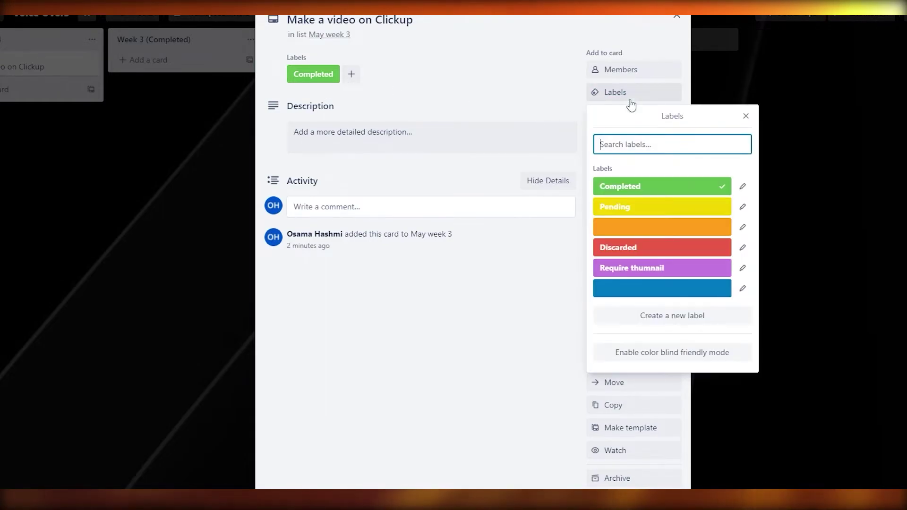
left_click(486, 333)
Move the 'Make a video on Clickup' card from May week 3 into Week 3 (Completed).
left_click(2, 69)
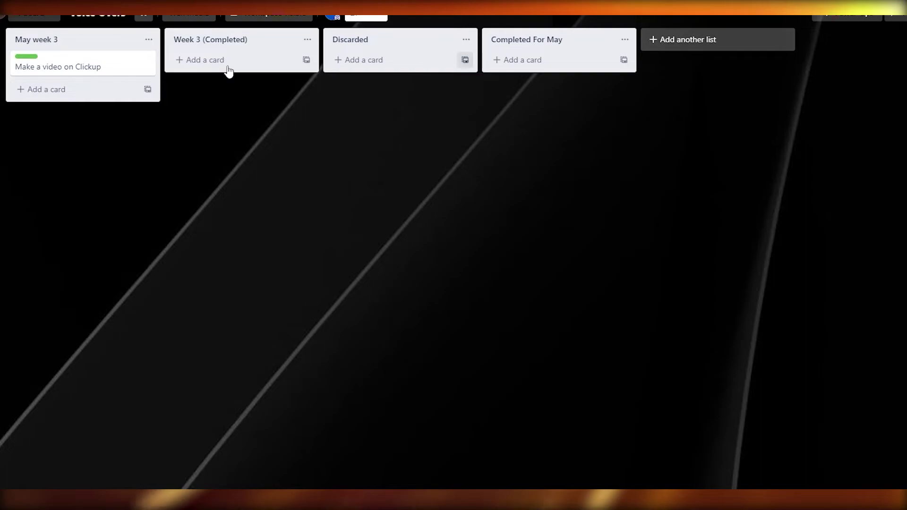
left_click_drag(50, 72, 196, 71)
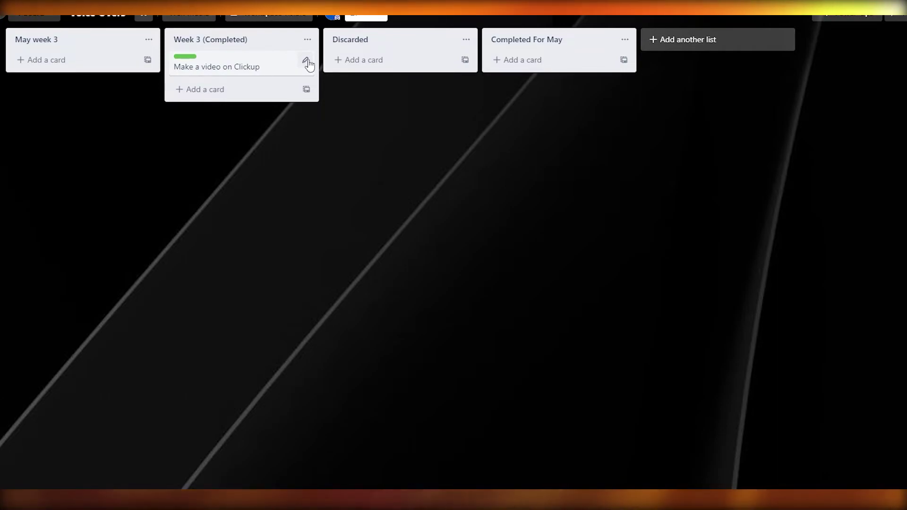
left_click(270, 15)
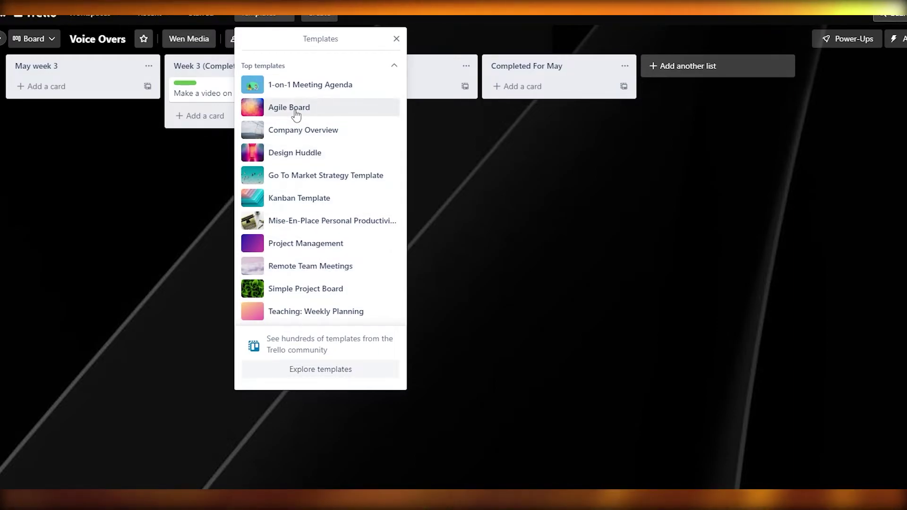
left_click(443, 129)
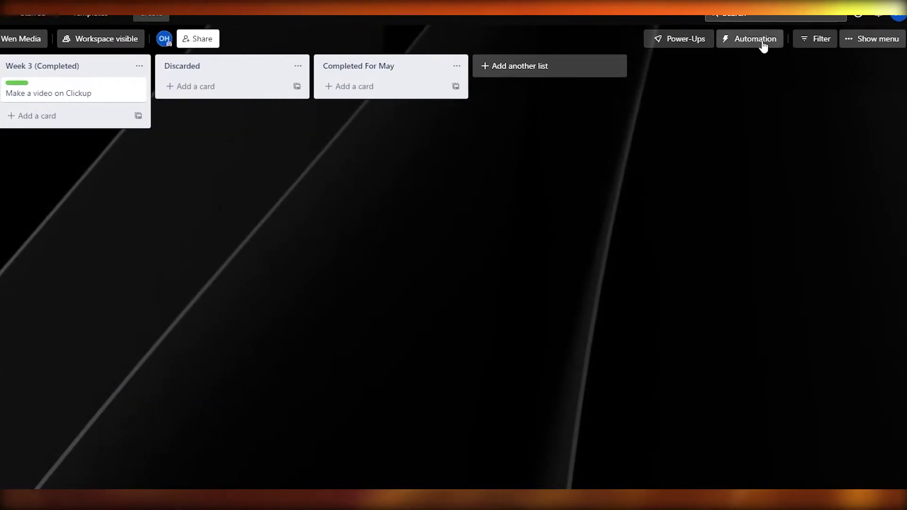
Open the Voice Overs board's Automation menu, glance at Email reports, then go to Rules.
left_click(760, 46)
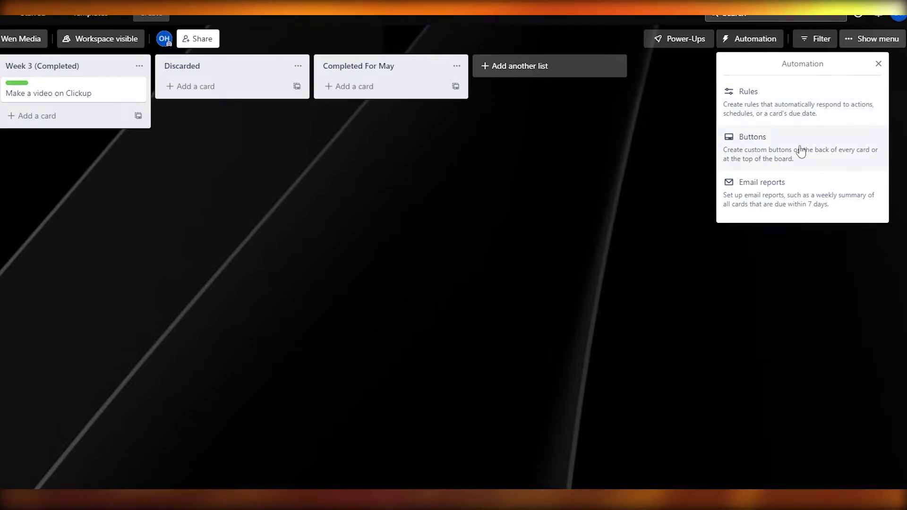
left_click(780, 200)
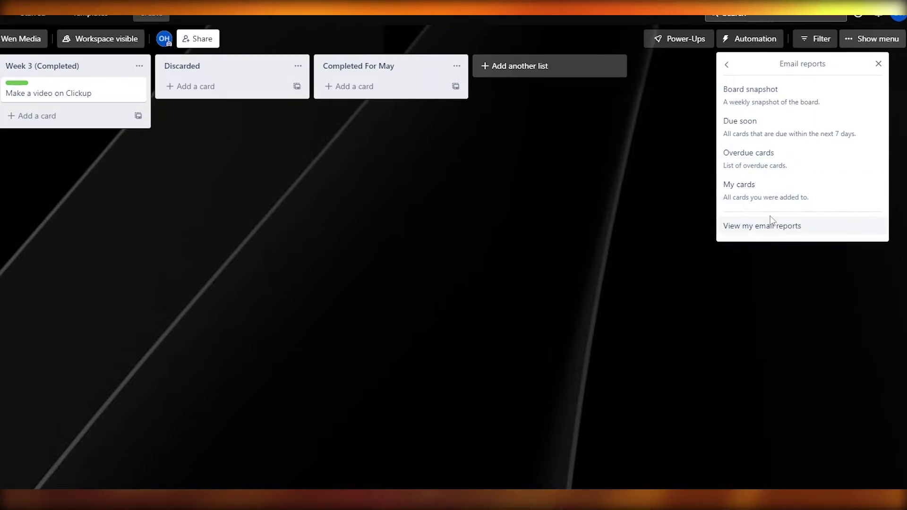
left_click(727, 65)
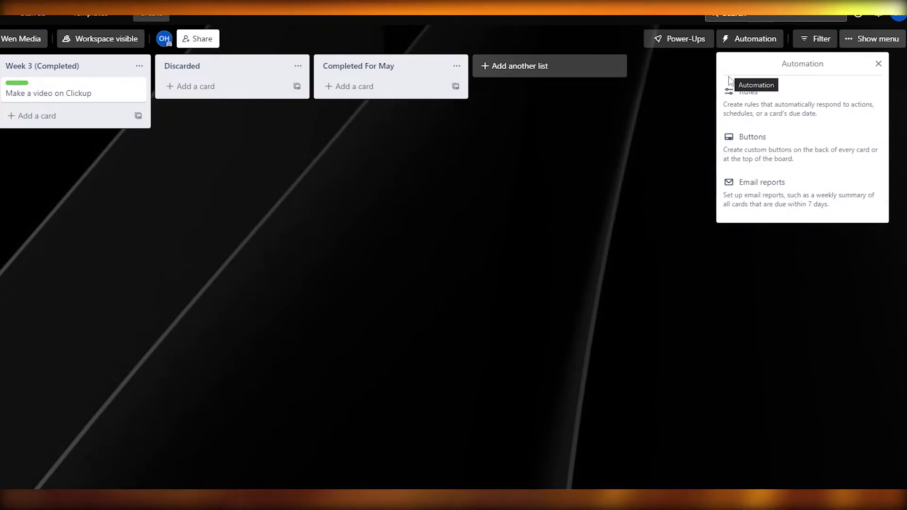
left_click(764, 104)
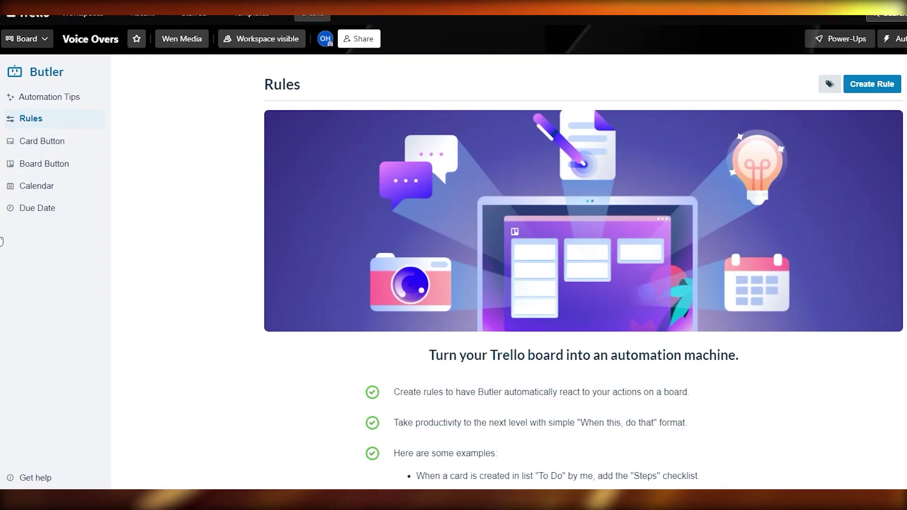
scroll(387, 291, "down", 1)
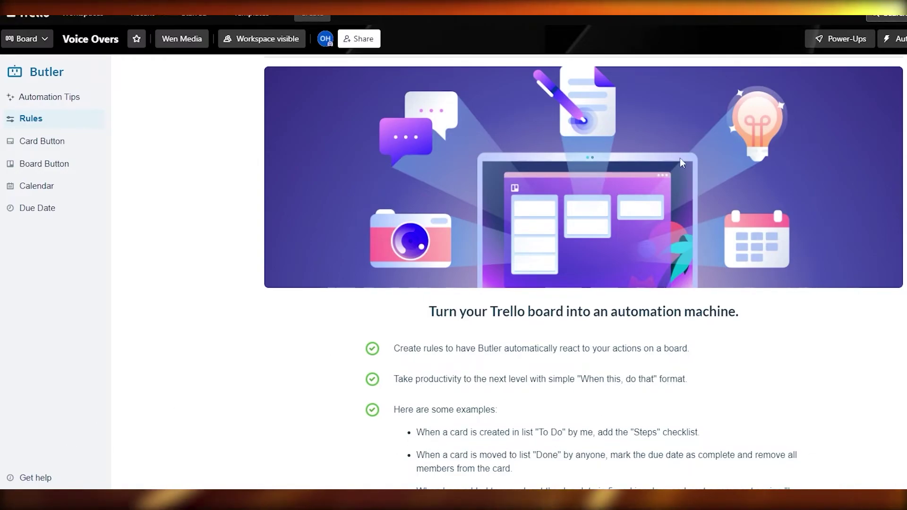
scroll(645, 225, "up", 2)
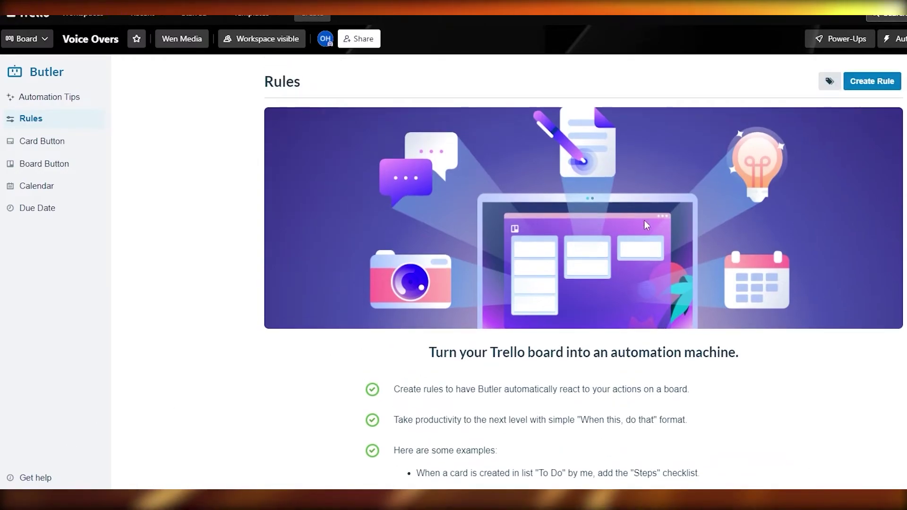
Start a new rule and set the board trigger to 'moved into' by anyone.
left_click(873, 89)
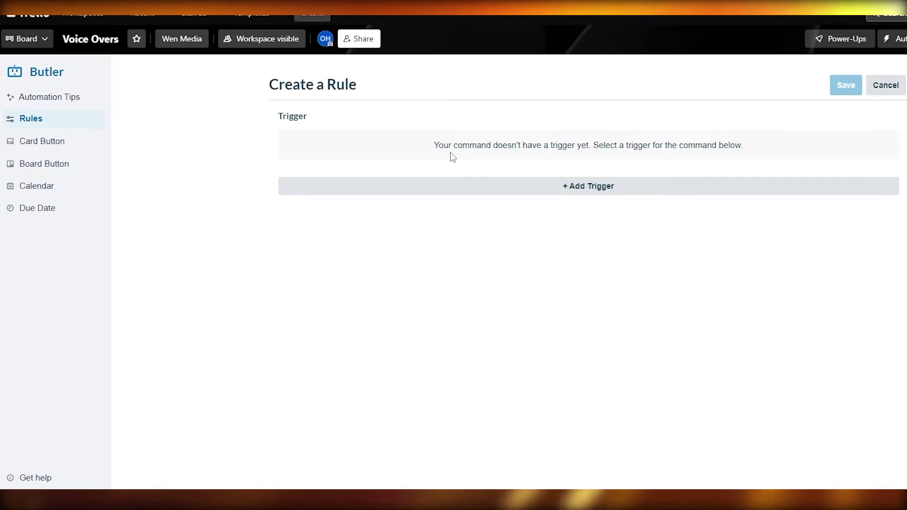
left_click(593, 189)
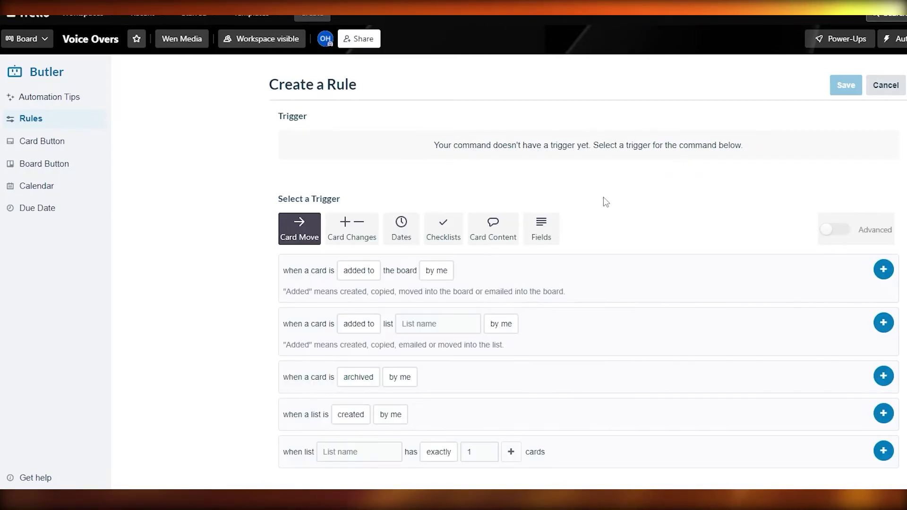
left_click(347, 278)
left_click(388, 366)
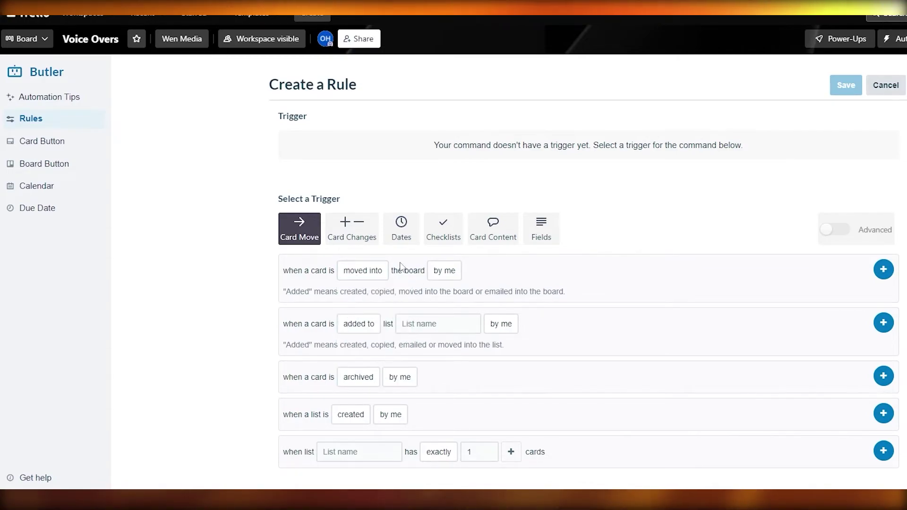
left_click(444, 270)
left_click(449, 314)
Set the list trigger to watch Week 3 (Completed), fired by anyone.
left_click(352, 325)
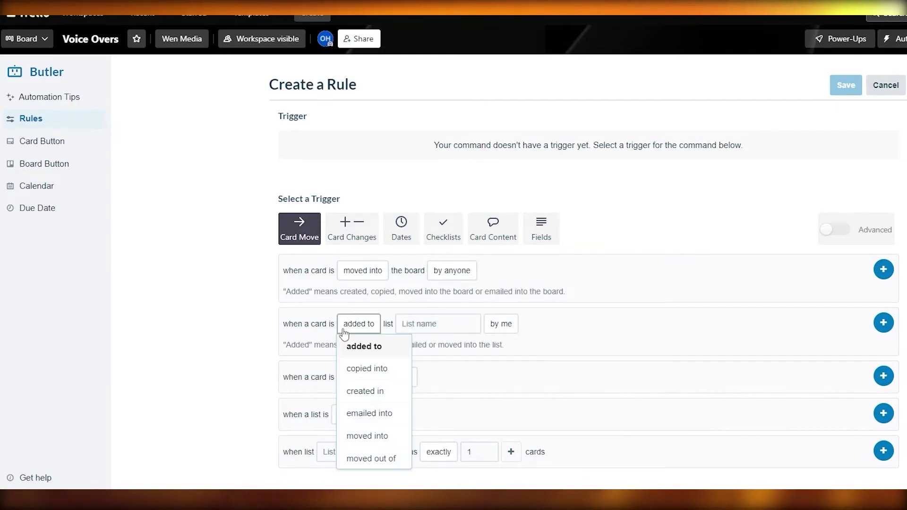
left_click(429, 326)
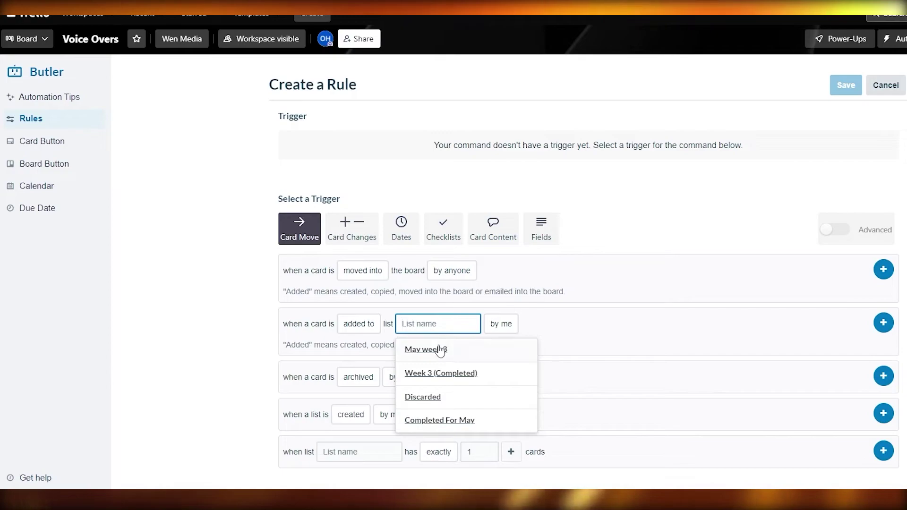
left_click(451, 374)
left_click(495, 328)
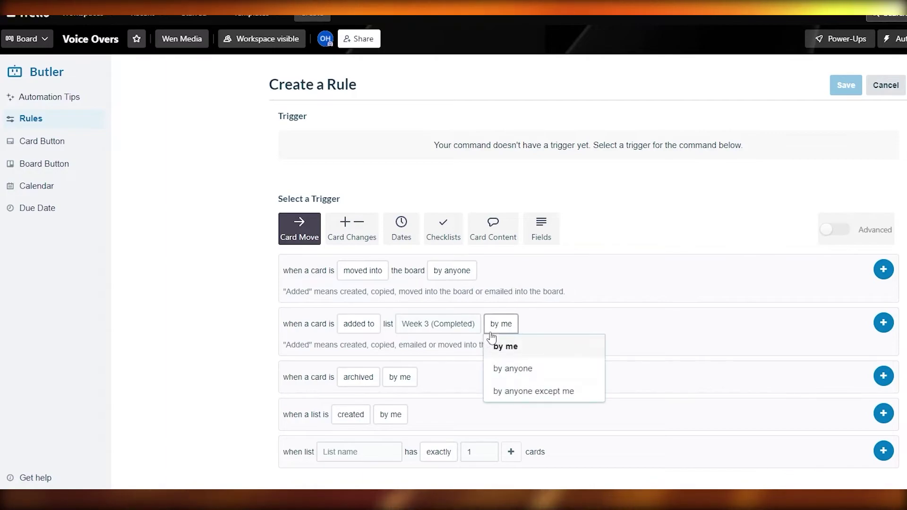
left_click(508, 370)
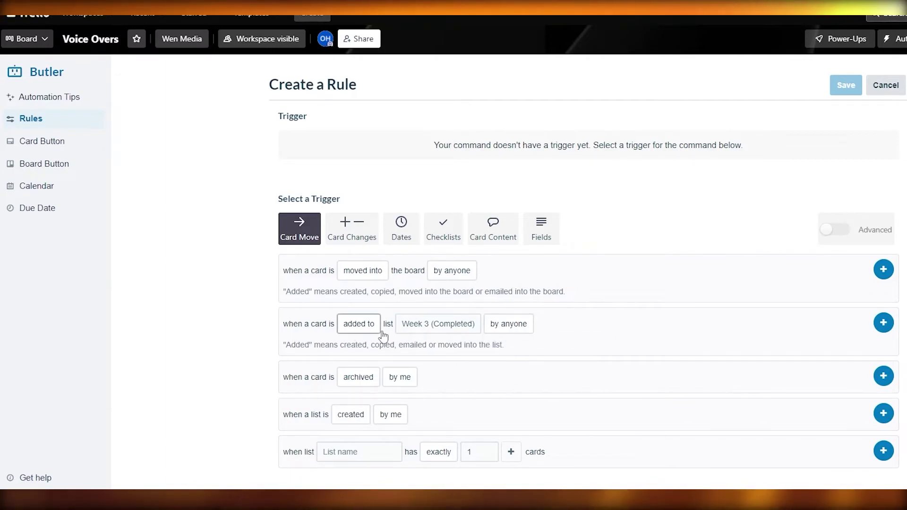
Set the archived-card and list-archived triggers to fire by anyone.
left_click(373, 385)
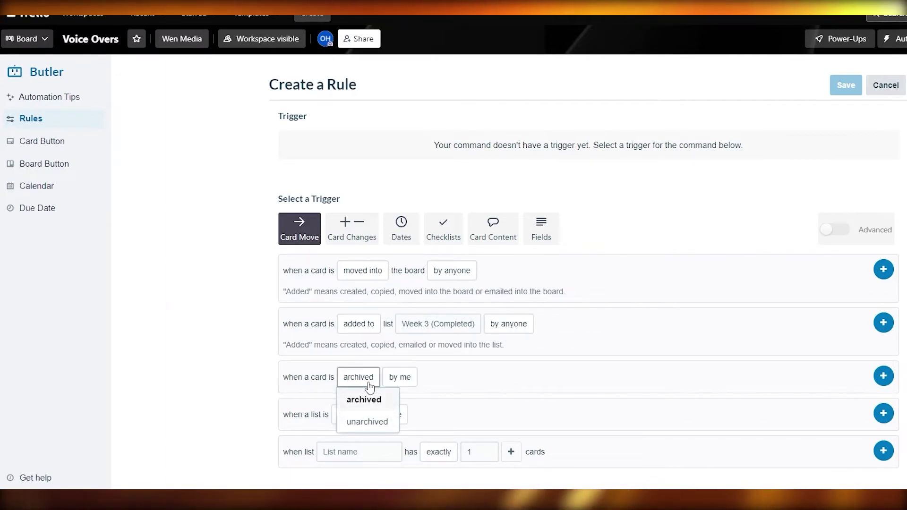
left_click(366, 400)
left_click(429, 432)
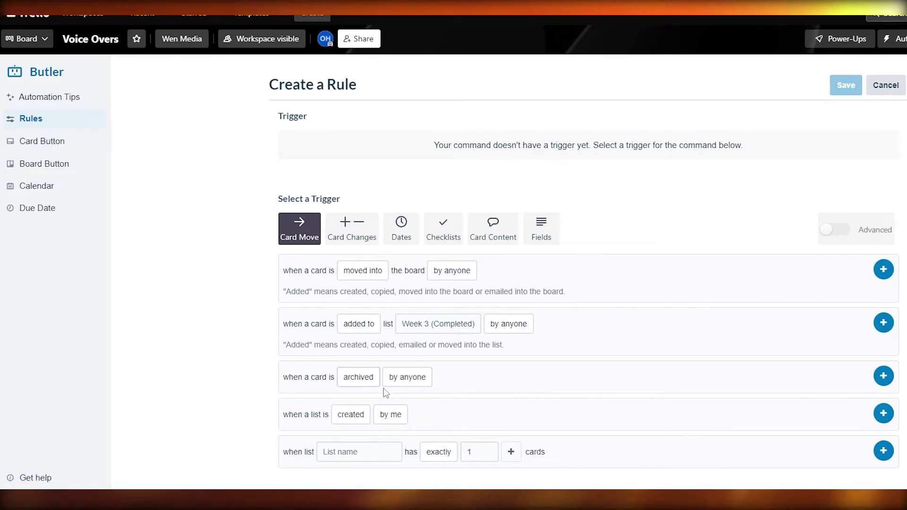
left_click(351, 380)
left_click(308, 432)
left_click(357, 421)
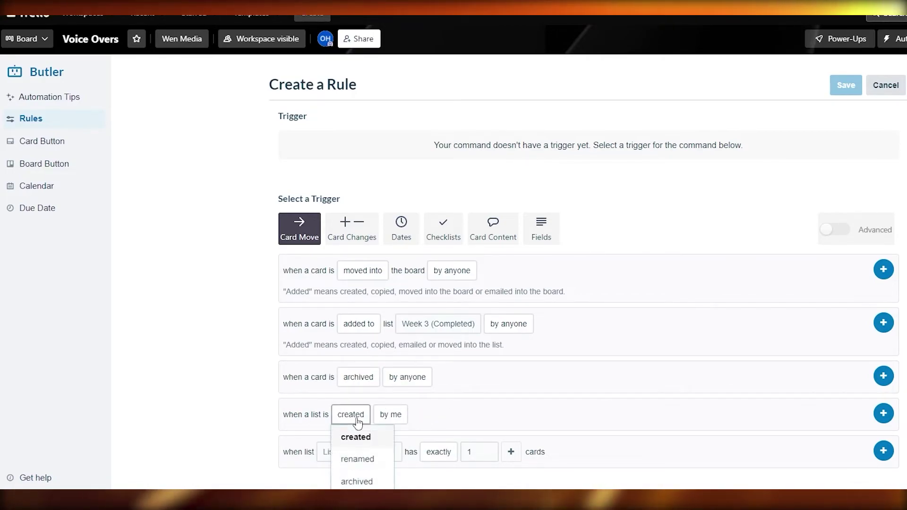
left_click(359, 480)
left_click(395, 417)
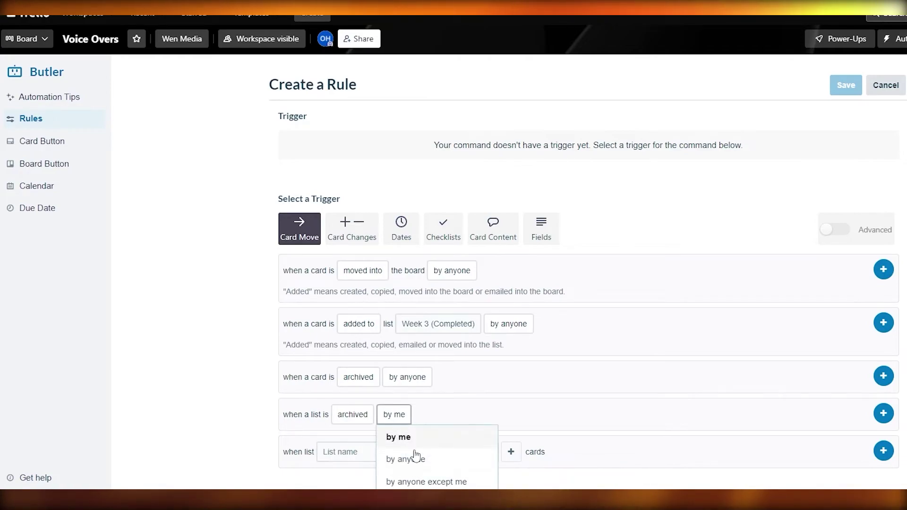
left_click(415, 459)
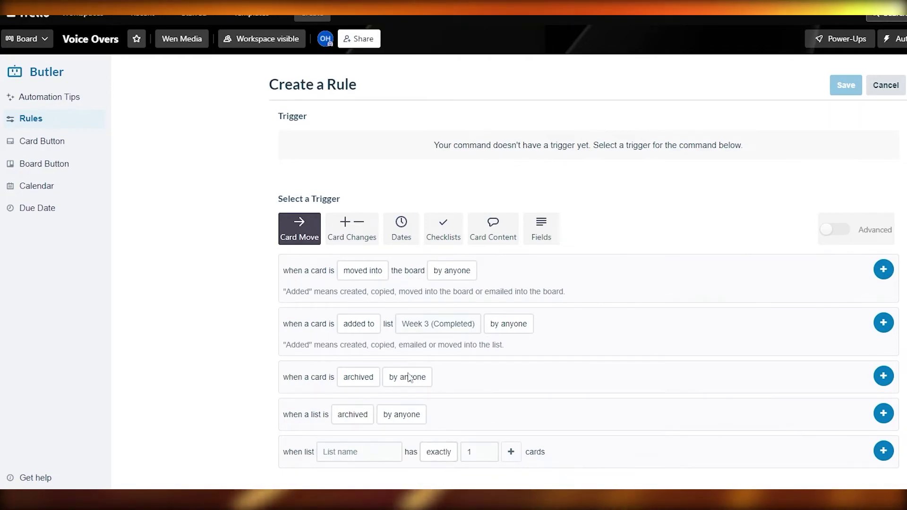
Under card-change triggers, set the Completed label and attachment triggers to fire by anyone.
left_click(357, 247)
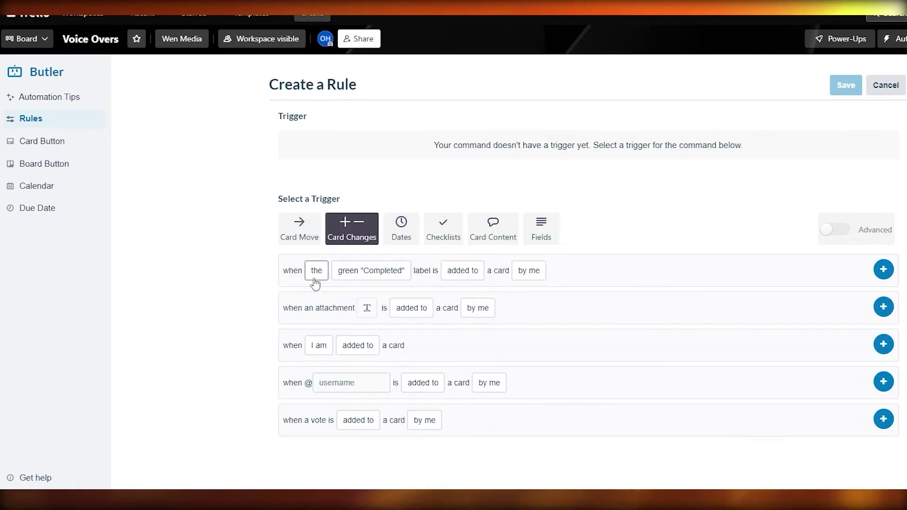
left_click(376, 276)
left_click(462, 271)
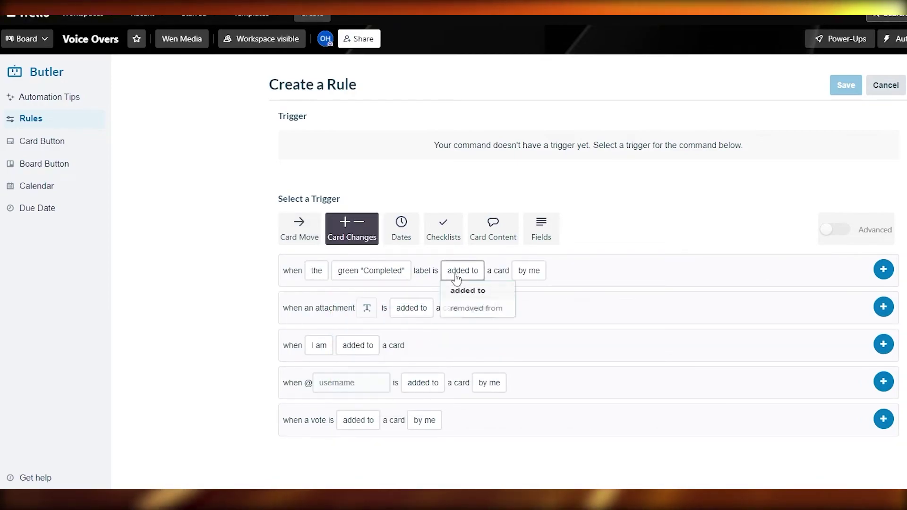
left_click(527, 272)
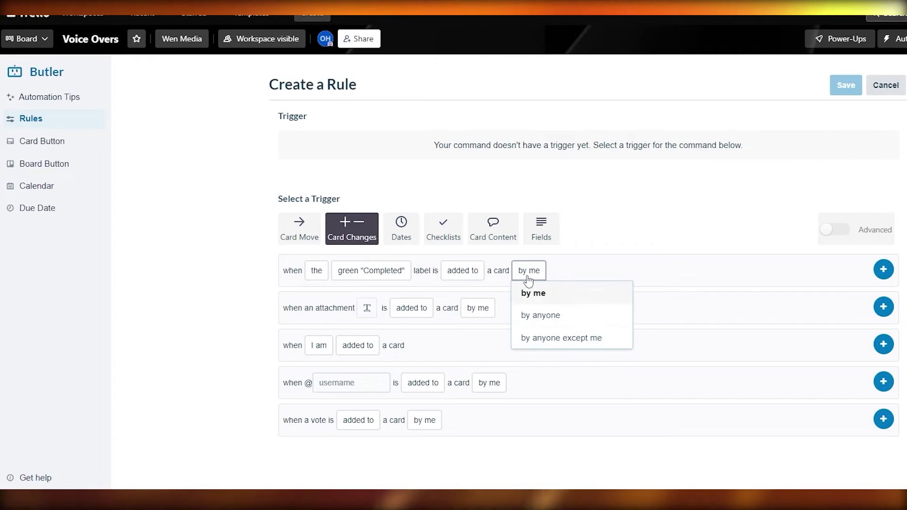
left_click(540, 315)
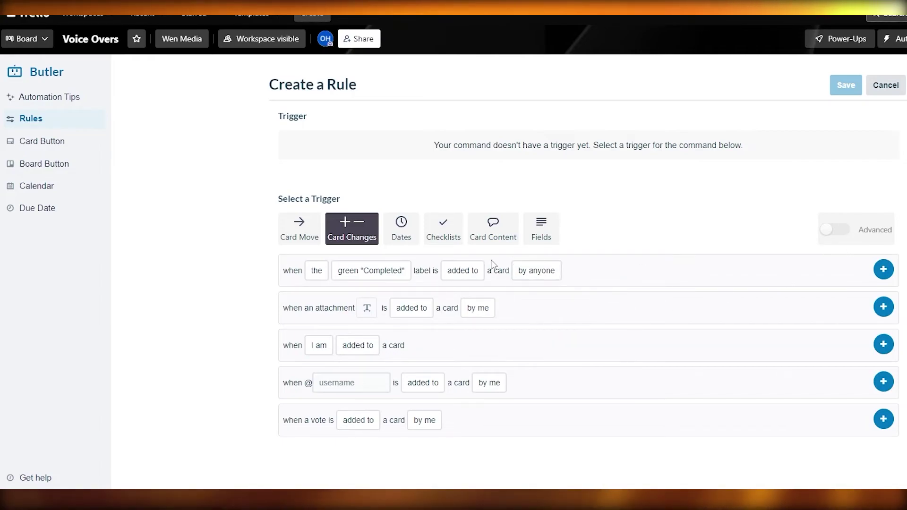
left_click(409, 312)
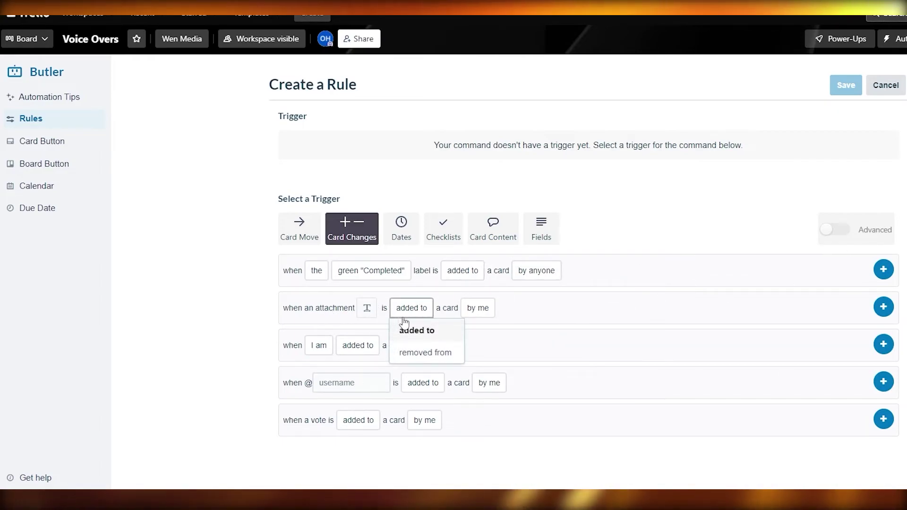
left_click(483, 312)
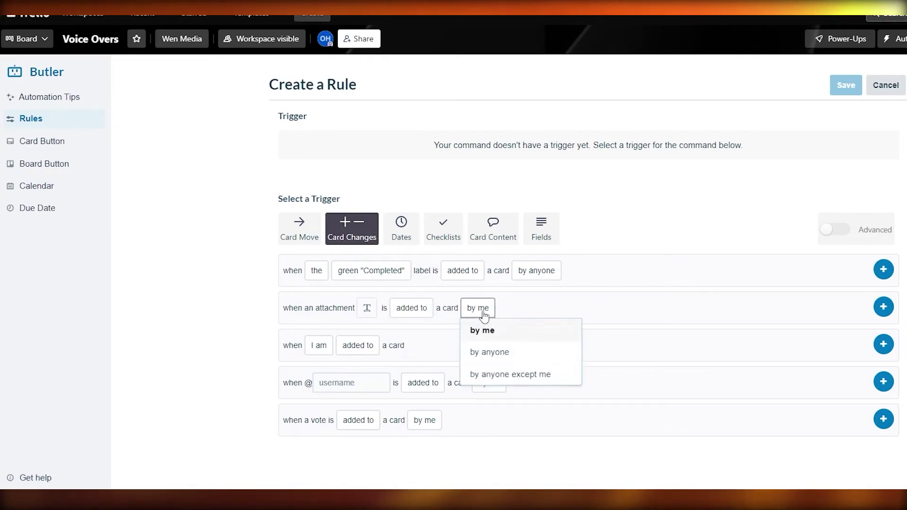
left_click(494, 352)
Keep the member trigger on 'added to', then set Card Move's 'added to list' trigger to anyone.
left_click(373, 352)
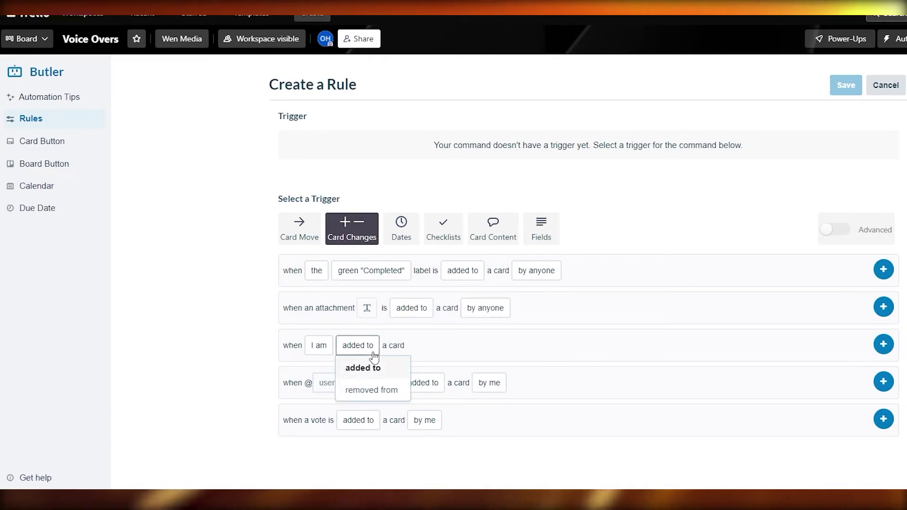
left_click(371, 367)
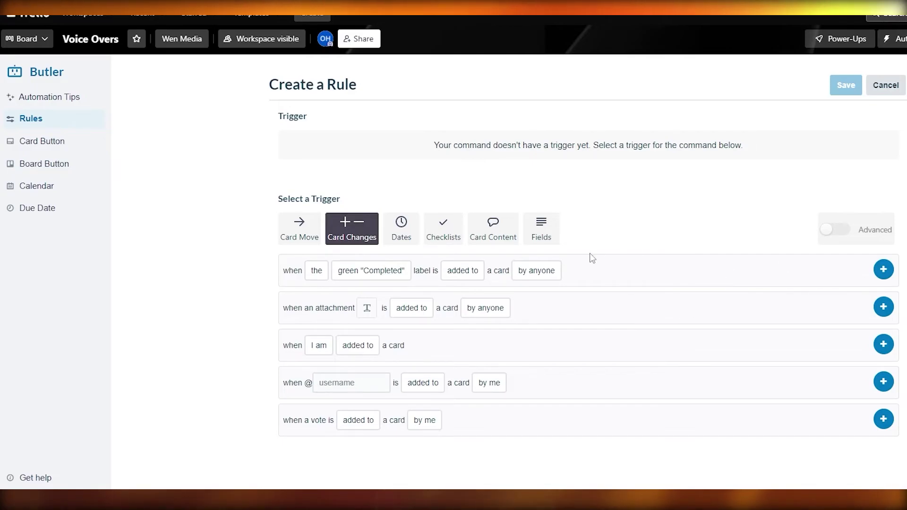
left_click(312, 242)
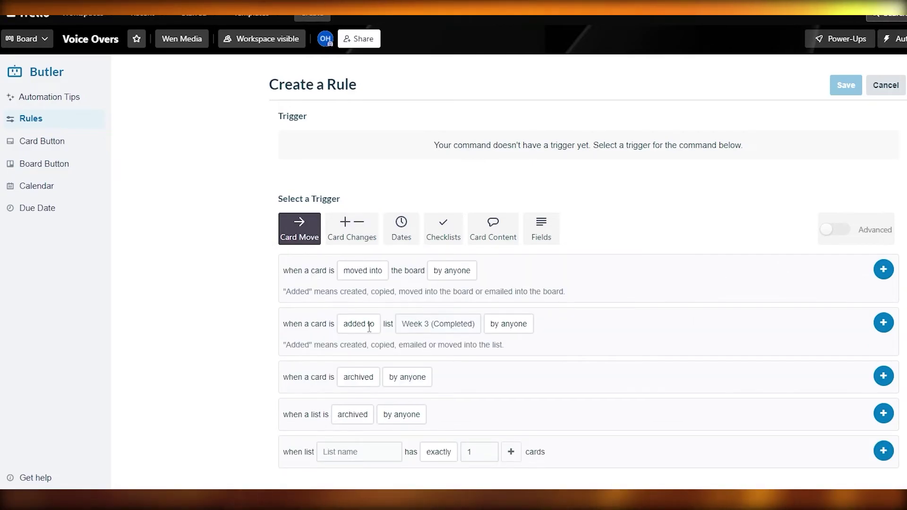
left_click(351, 324)
left_click(364, 345)
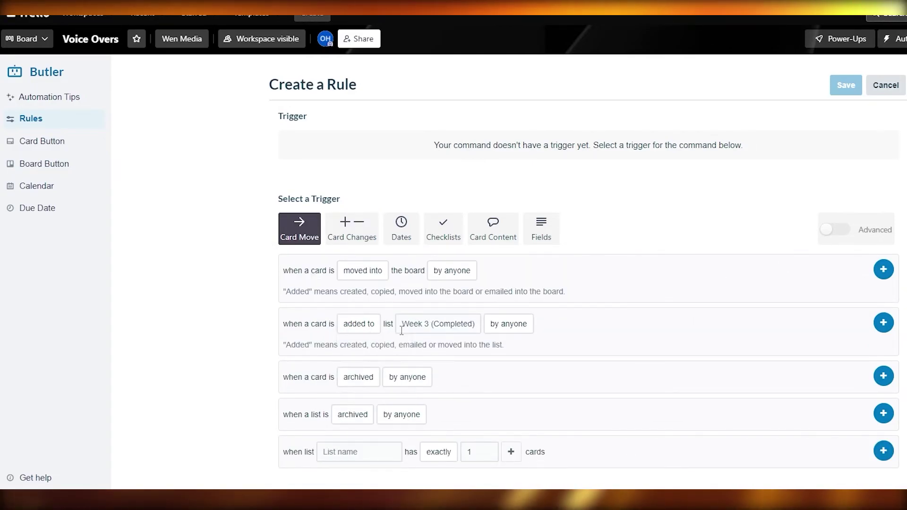
left_click(503, 325)
left_click(513, 368)
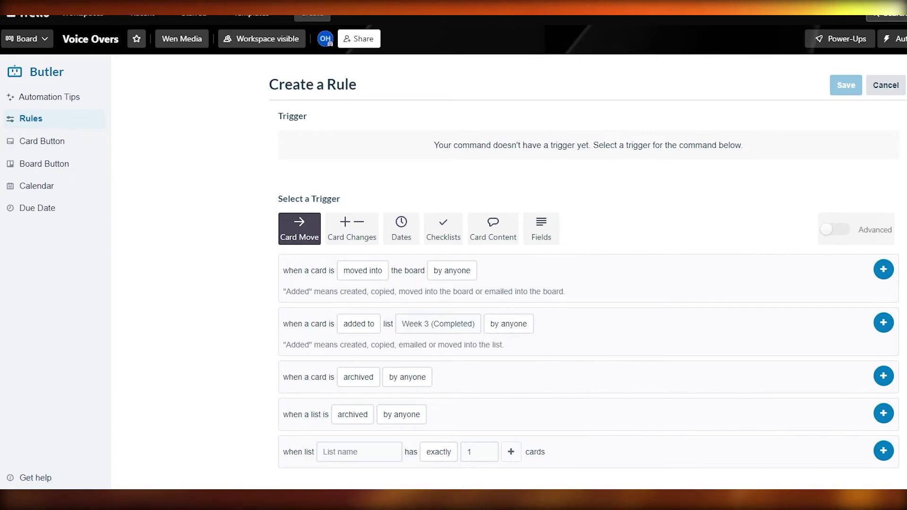
Add the 'added to list Week 3 (Completed)' trigger and set the move destination to Week 3 (Completed).
left_click(883, 323)
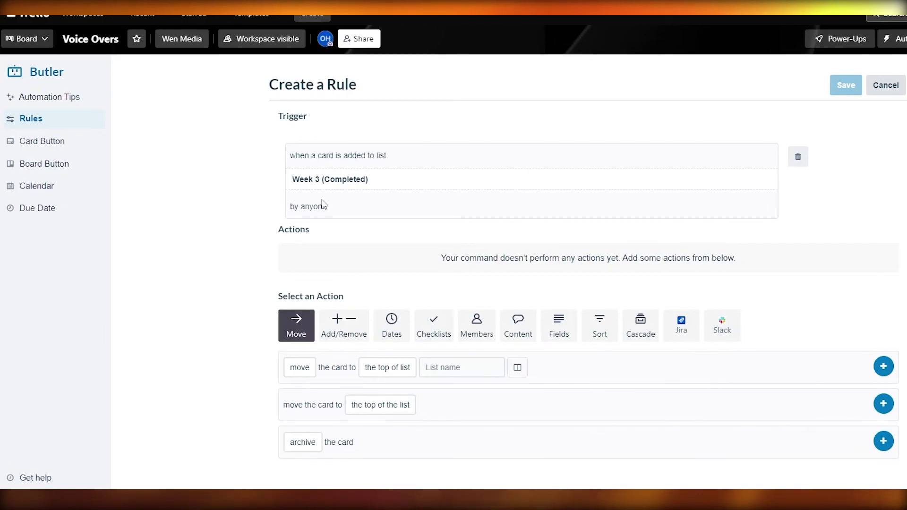
left_click(439, 178)
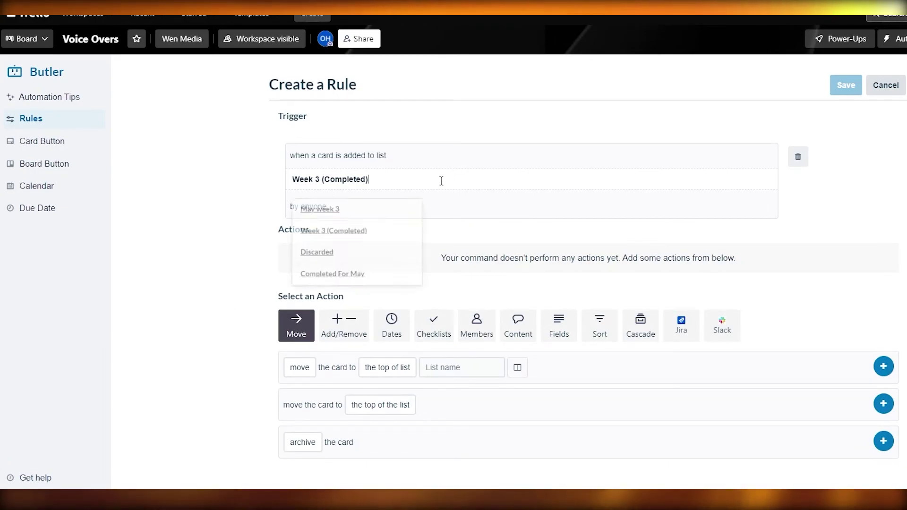
left_click(473, 266)
left_click(300, 367)
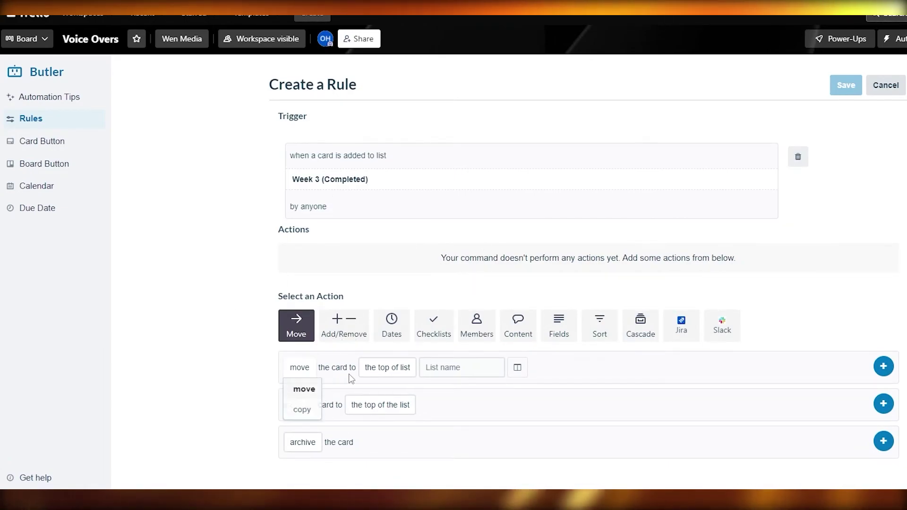
left_click(378, 373)
left_click(466, 373)
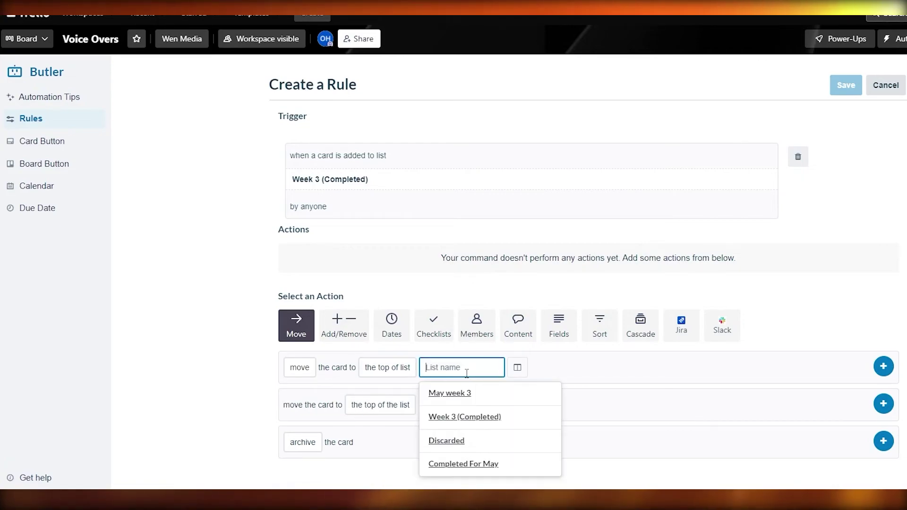
left_click(473, 424)
Keep the position at top and add two move-to-top-of-list actions to the rule.
left_click(394, 414)
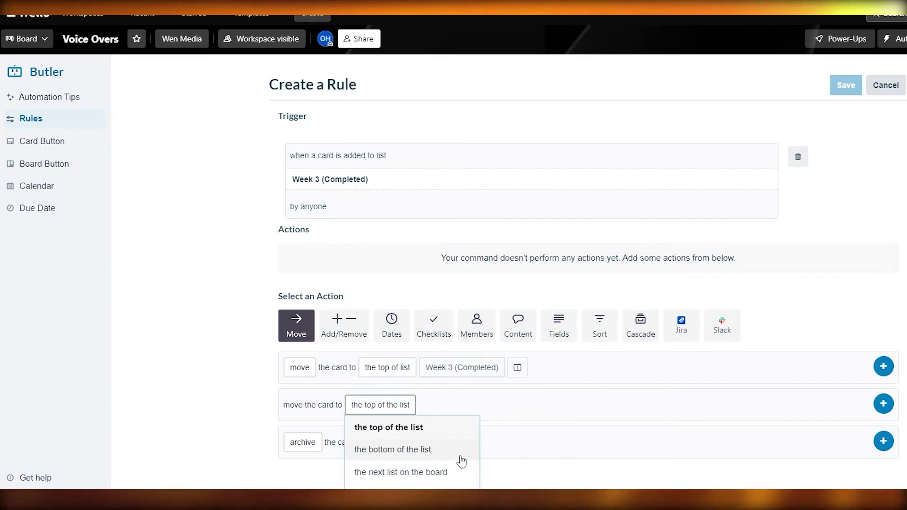
left_click(556, 471)
left_click(295, 444)
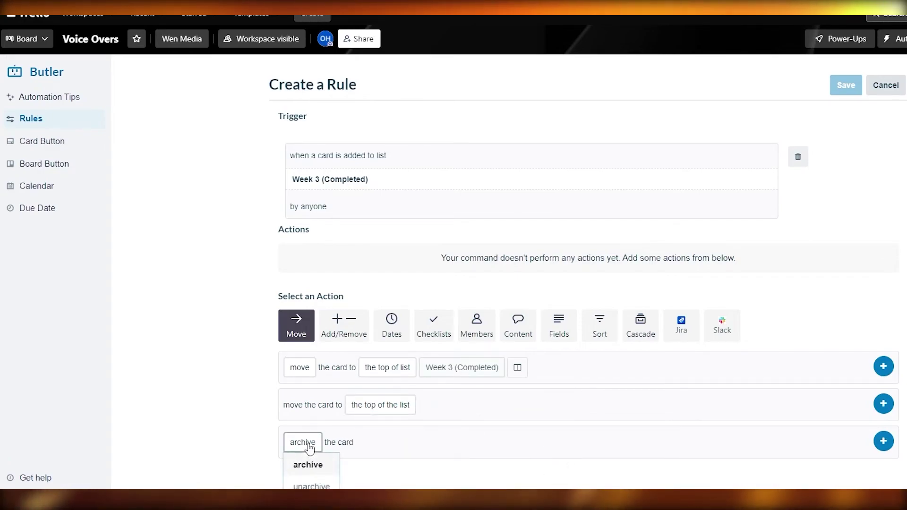
left_click(467, 463)
left_click(883, 367)
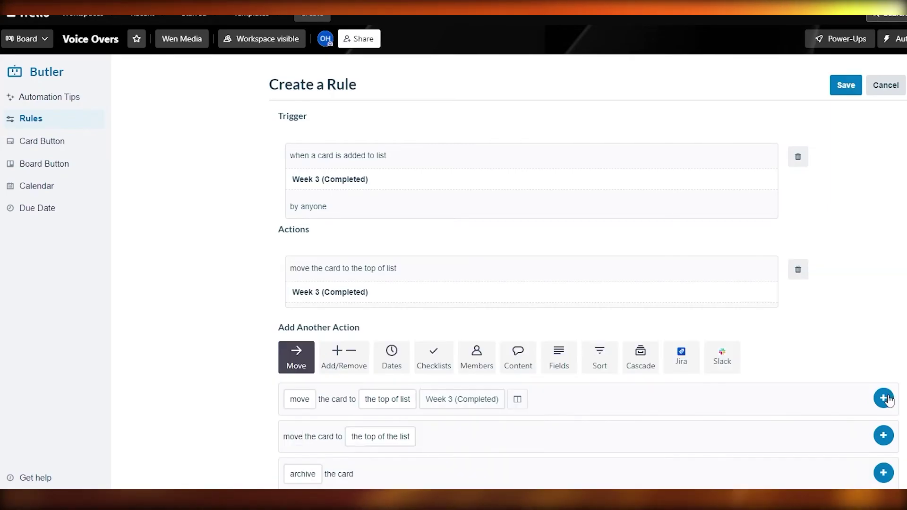
left_click(885, 402)
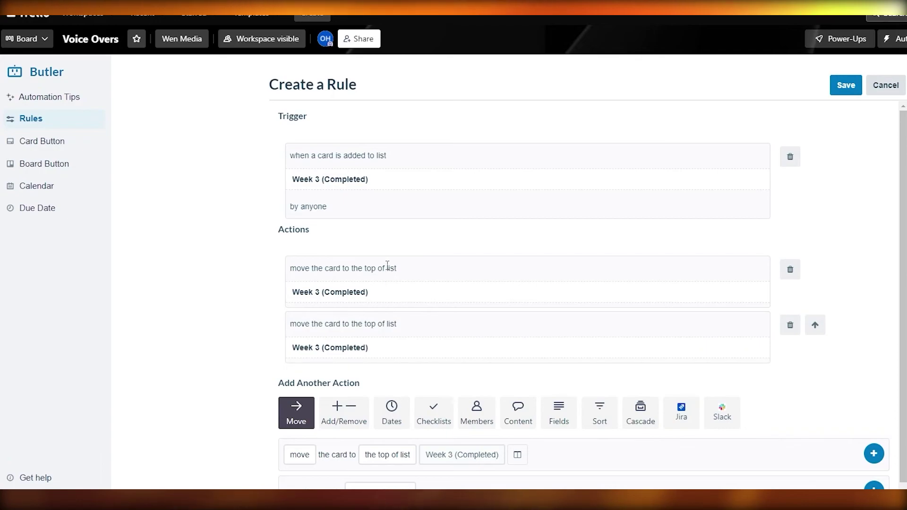
left_click_drag(278, 116, 306, 124)
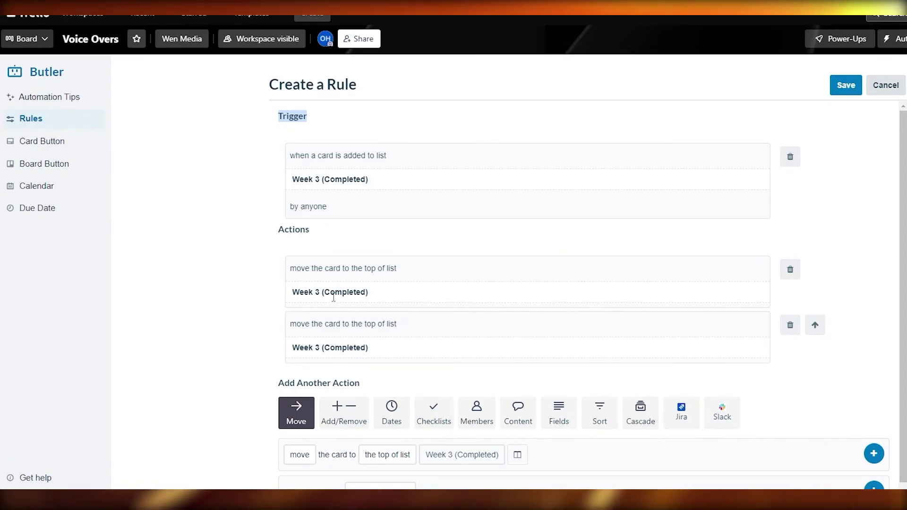
Point the first move at May week 3 and the second at Completed For May, then save.
left_click(415, 288)
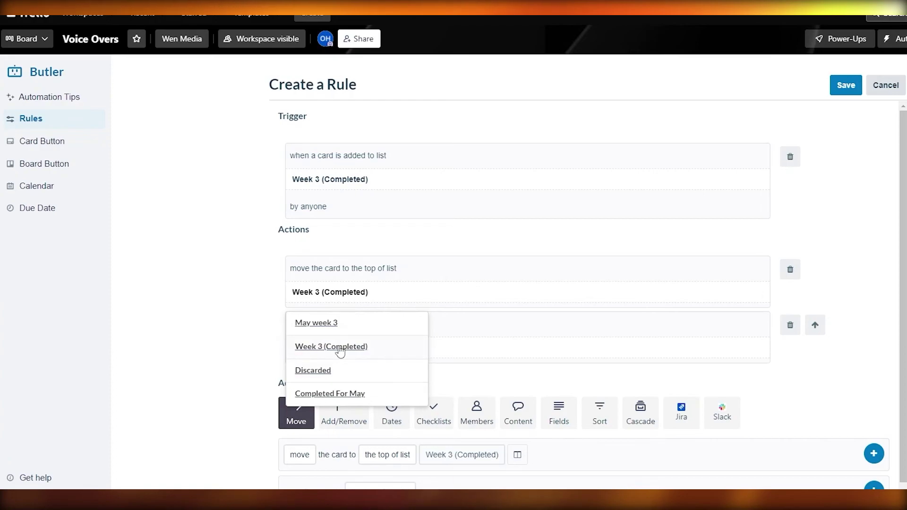
left_click(335, 326)
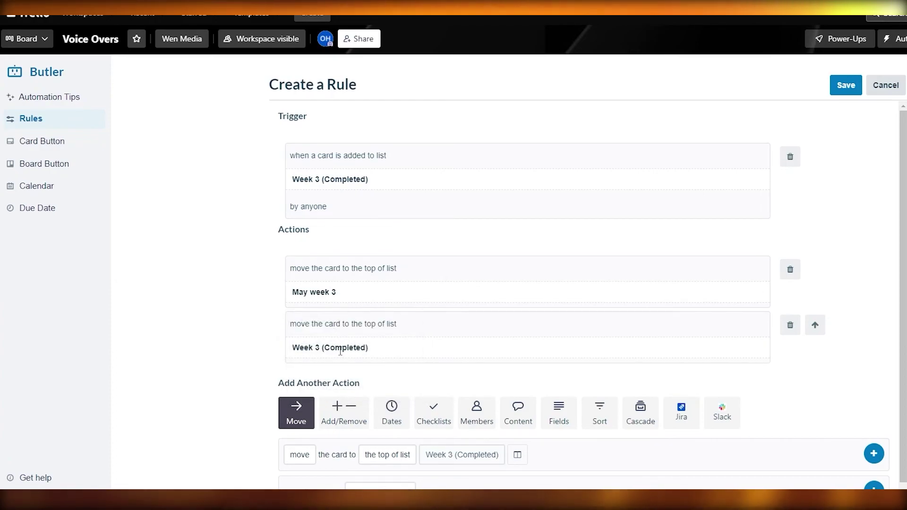
left_click(341, 347)
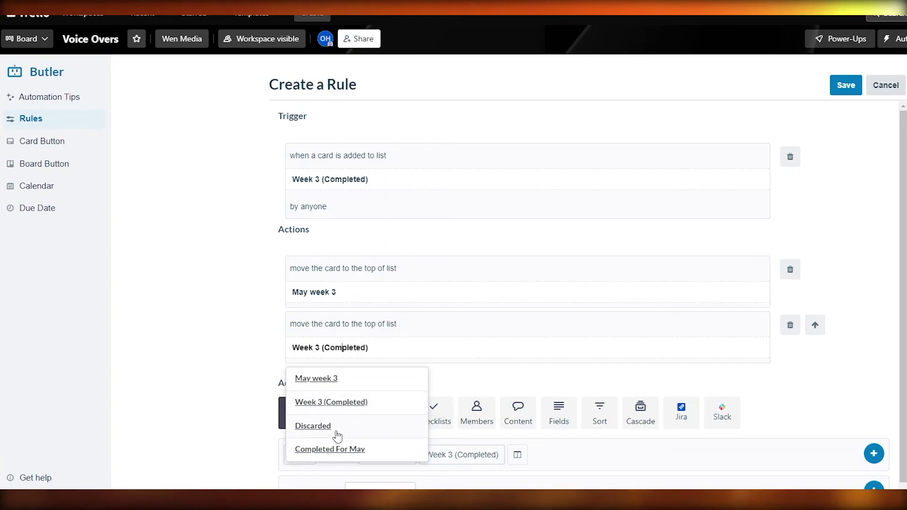
left_click(338, 450)
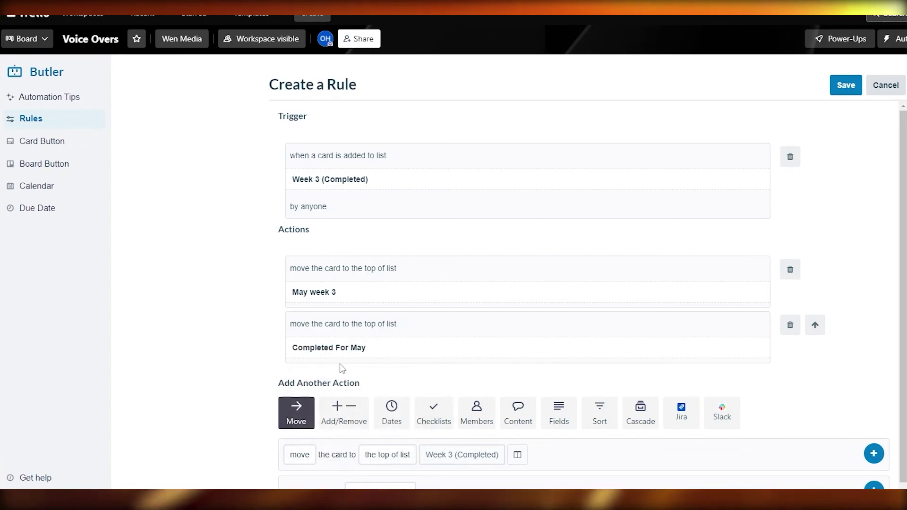
left_click(844, 88)
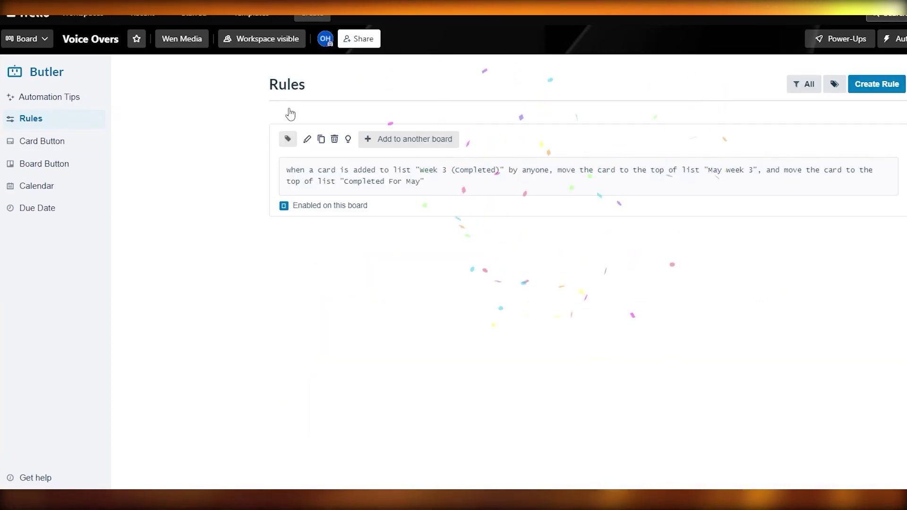
Review the new rule on the Rules page, toggle the Board view menu, and return to the board.
left_click(102, 43)
left_click(18, 40)
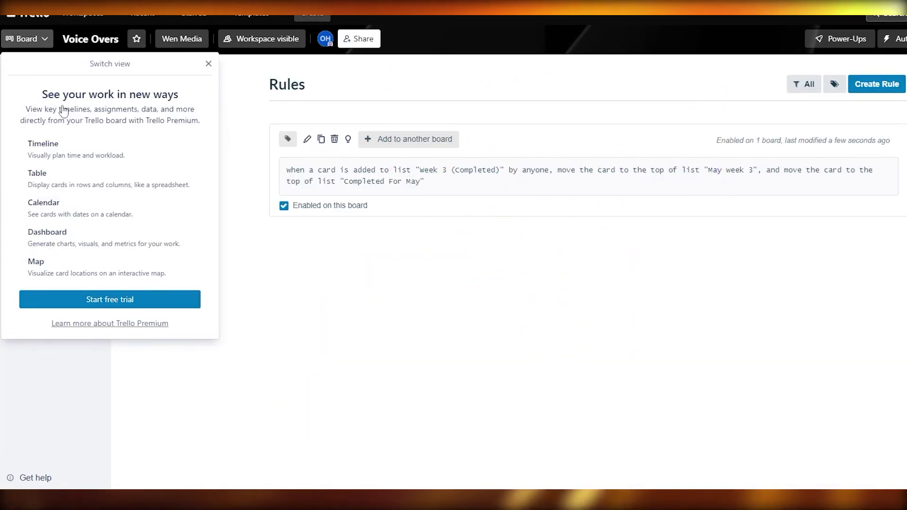
left_click(58, 38)
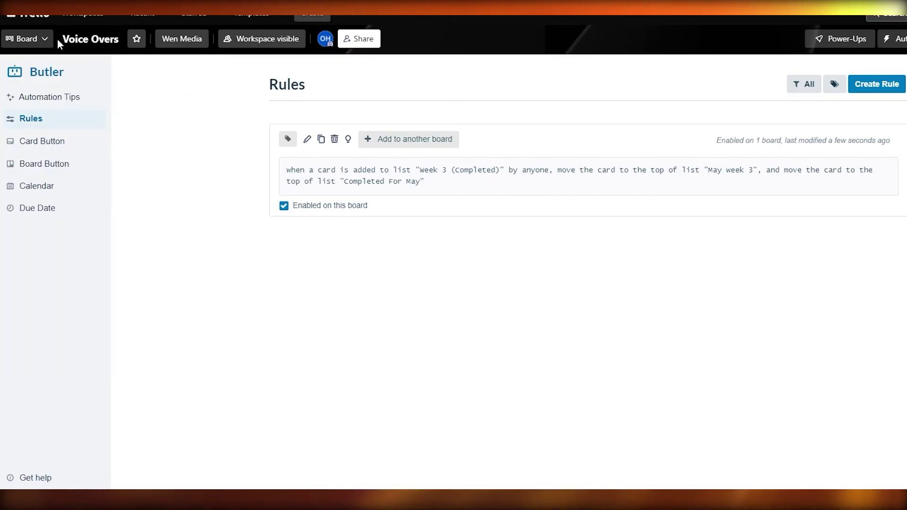
left_click(86, 19)
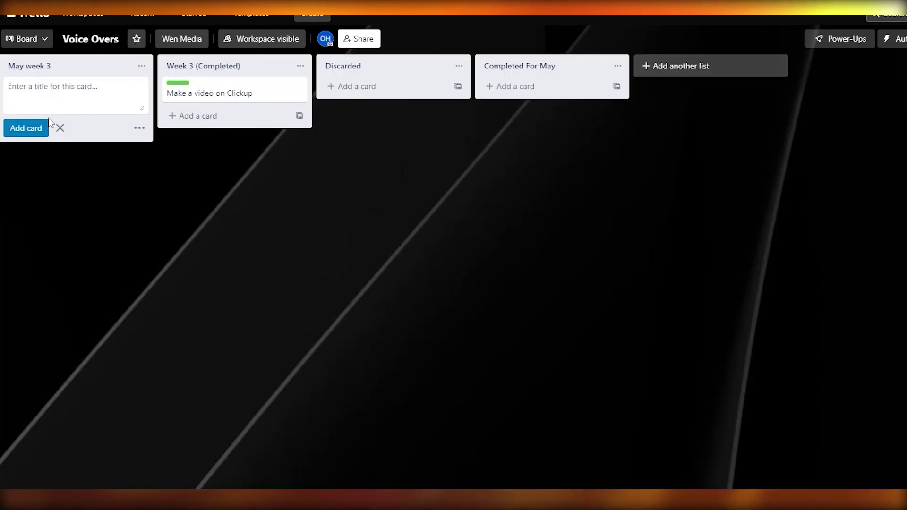
Add a test card to May week 3 and drag it into Week 3 (Completed).
type("fsf")
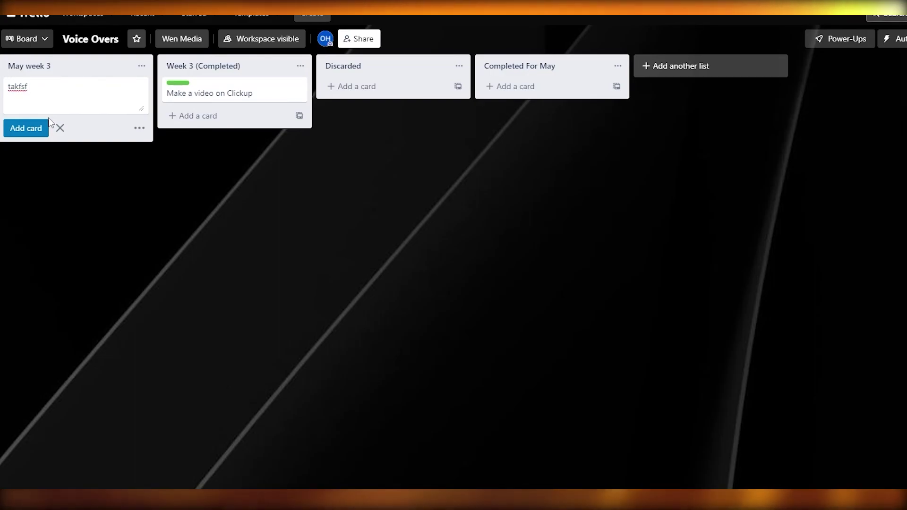
key("Return")
left_click(57, 192)
left_click_drag(45, 87, 617, 107)
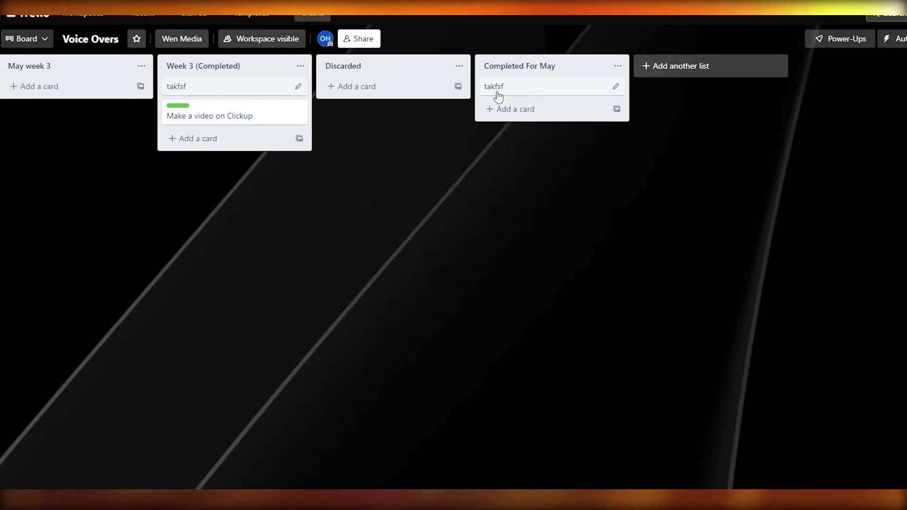
mouse_move(206, 87)
left_mouse_down()
mouse_move(111, 91)
mouse_move(222, 84)
left_mouse_up()
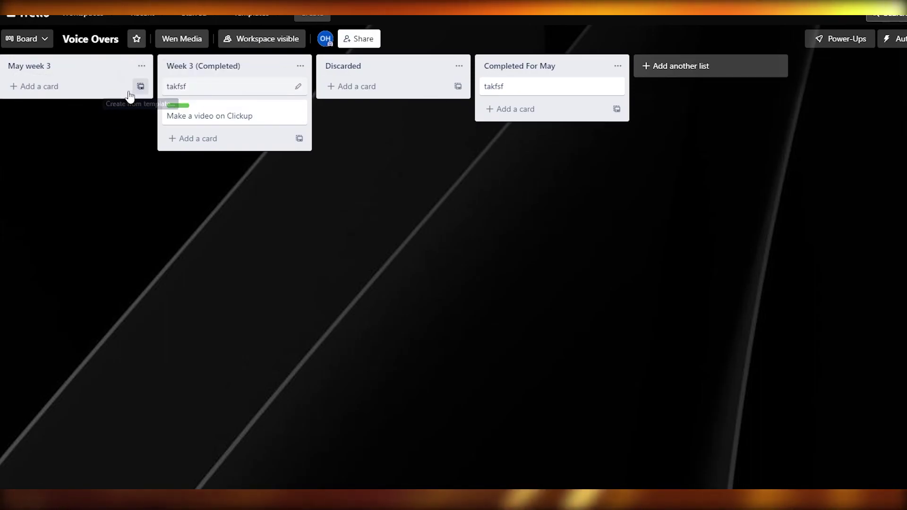
Add card 'hafojnfn' to May week 3 and drag it into Week 3 (Completed).
left_click(66, 88)
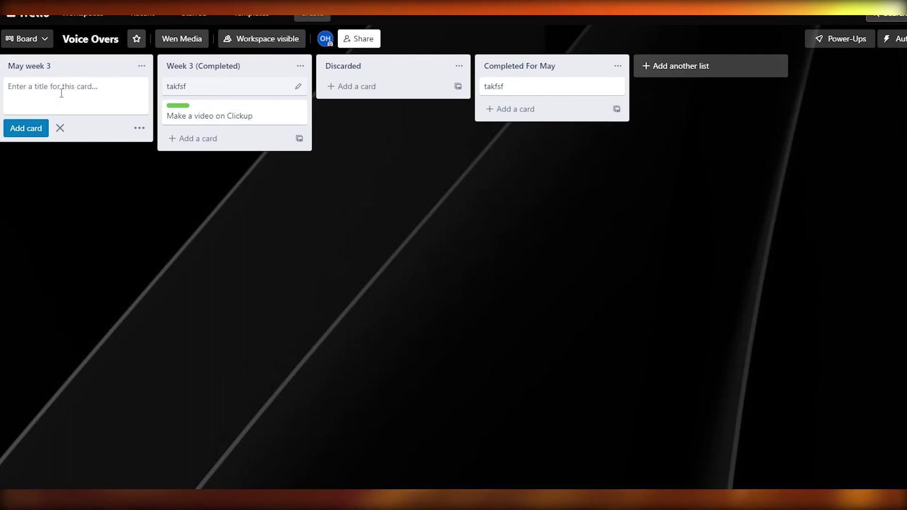
type("hafojnfn")
key("Return")
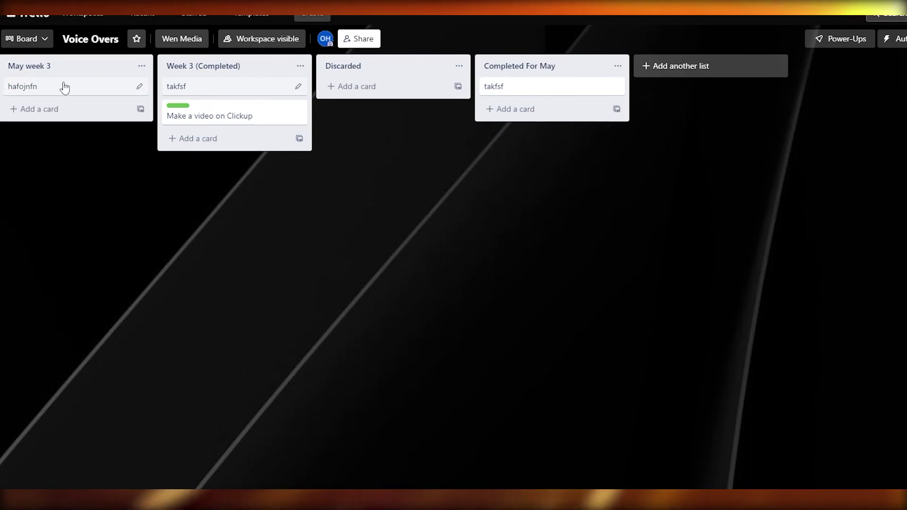
left_click_drag(78, 92, 222, 115)
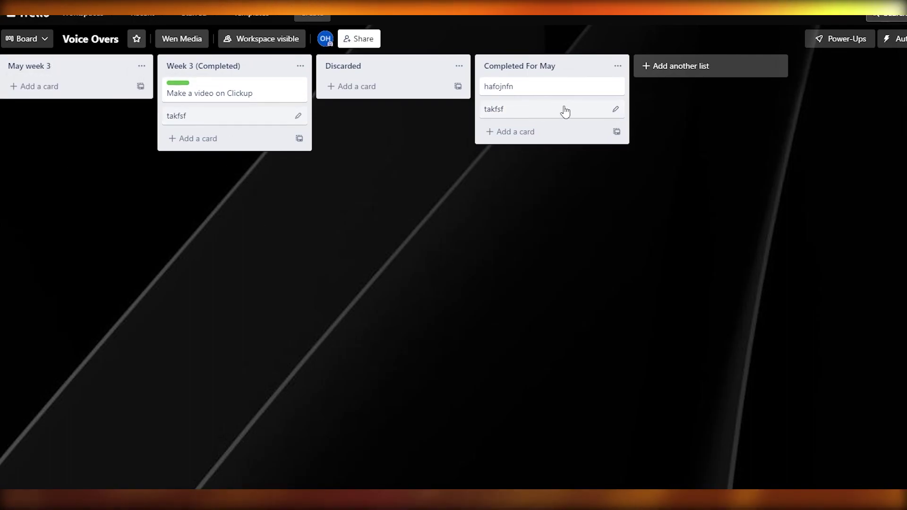